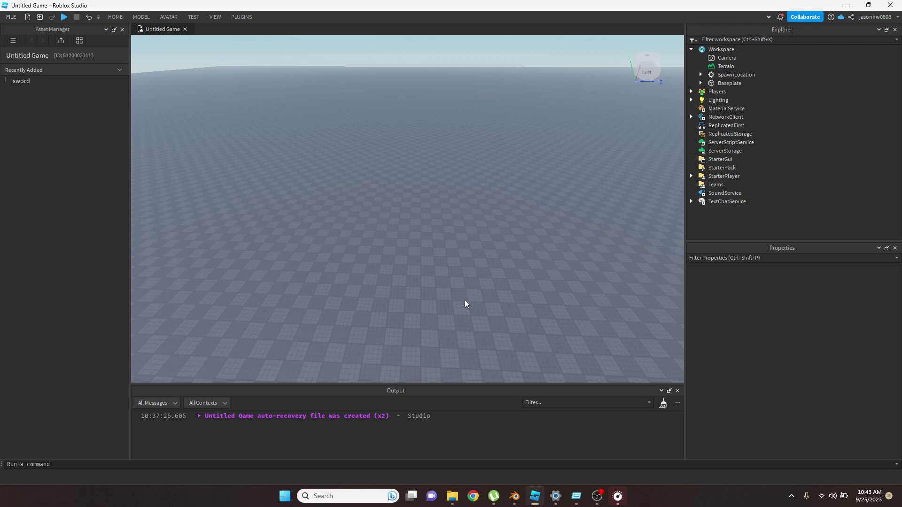
Step: Switch from Roblox Studio to the Blender window showing its default scene
click(521, 497)
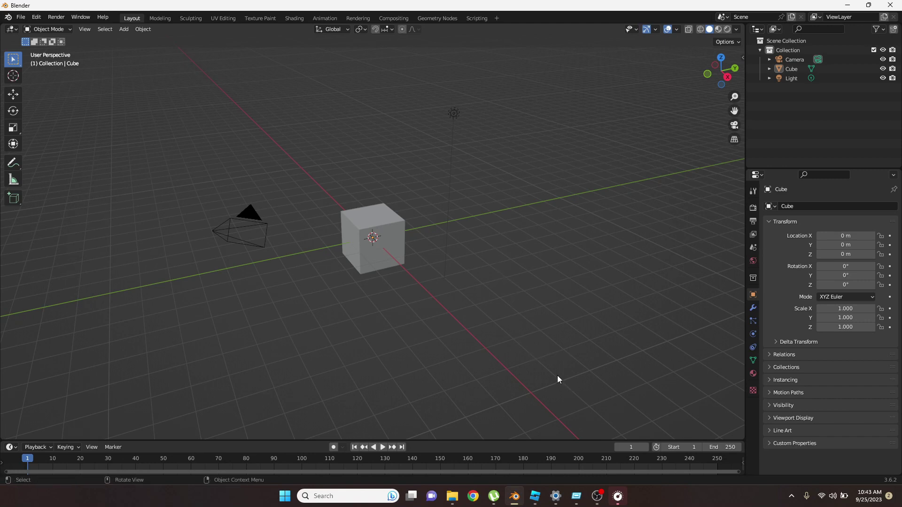
Step: Box-select the default camera, cube and light and delete all three
drag(581, 379, 158, 83)
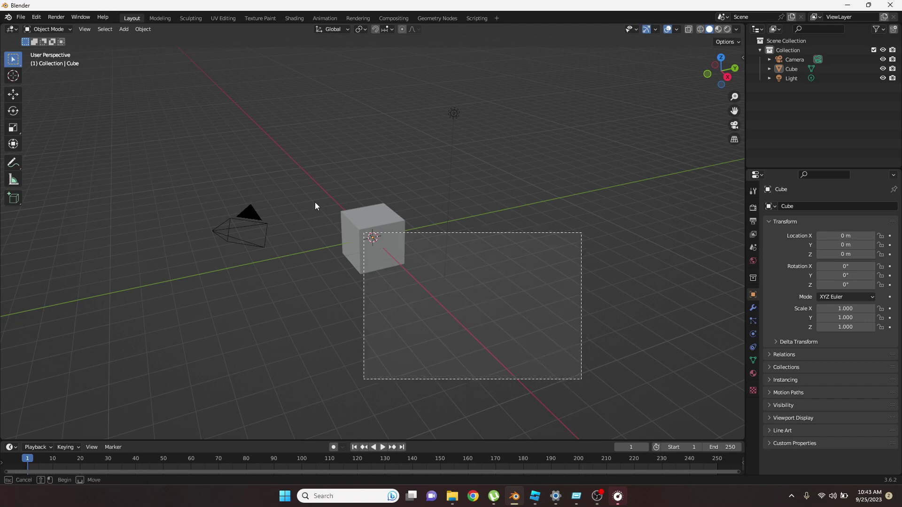
click(454, 113)
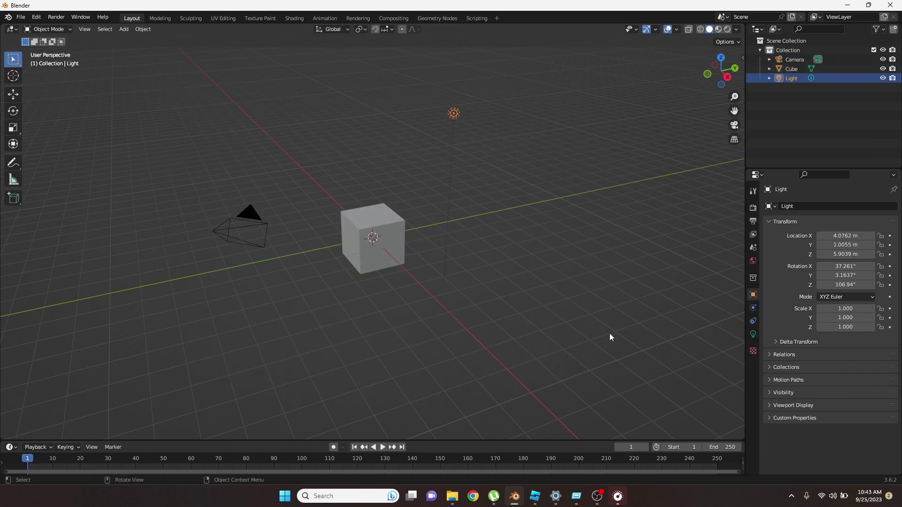
drag(592, 337, 127, 67)
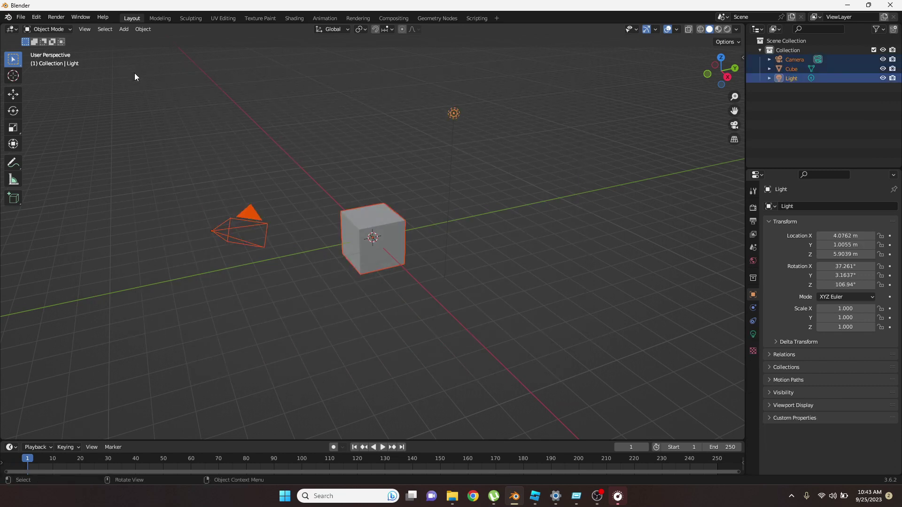
key(x)
click(135, 74)
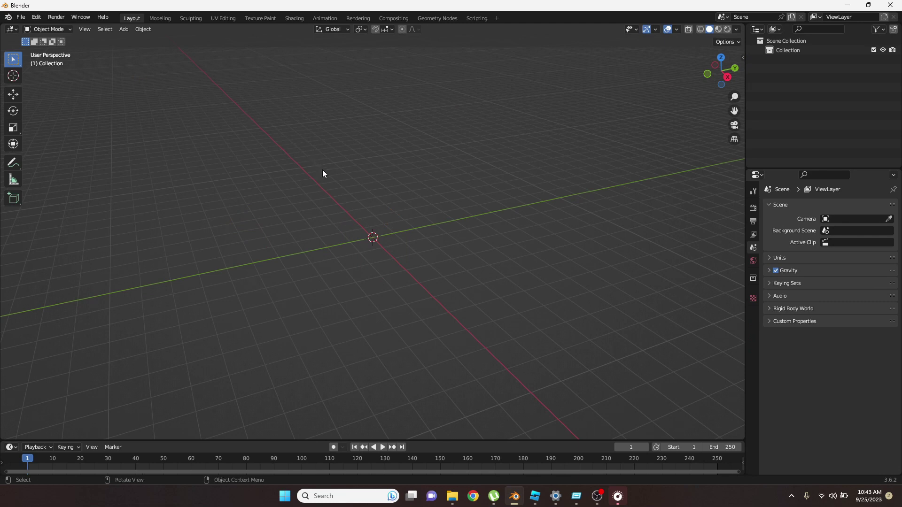
key(shift)
Step: Add a new cube mesh to the empty scene
key(shift+a)
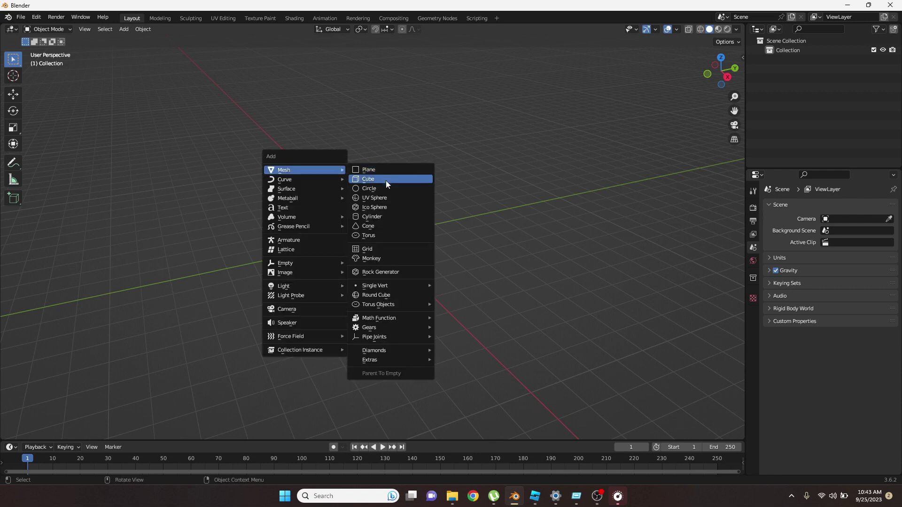
click(387, 184)
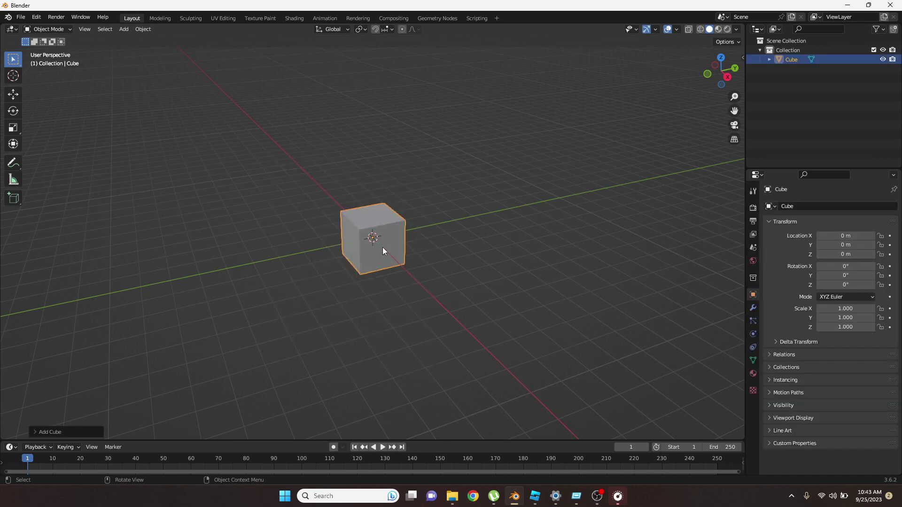
mouse_move(396, 285)
middle_down()
mouse_move(428, 309)
mouse_move(418, 296)
mouse_move(421, 251)
middle_up()
scroll(418, 282, up, 2)
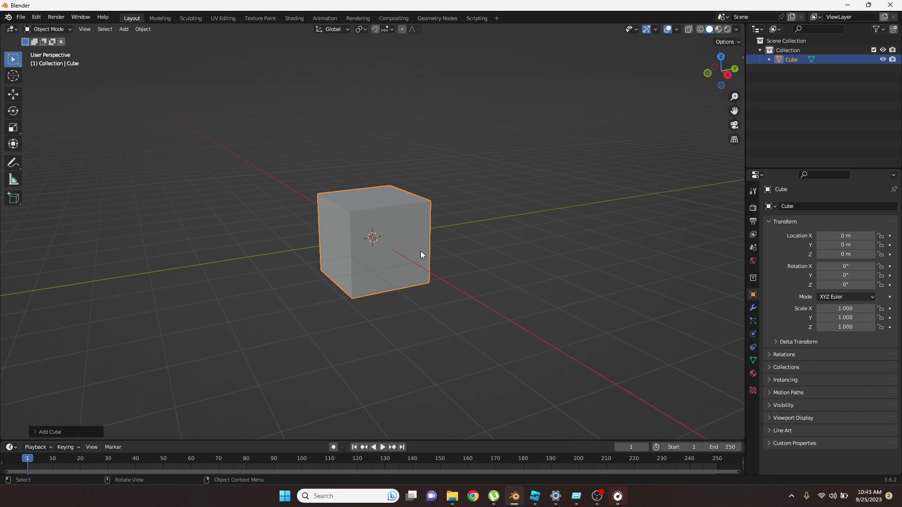
Step: In Edit Mode, stretch the cube upward along the Z axis
key(Tab)
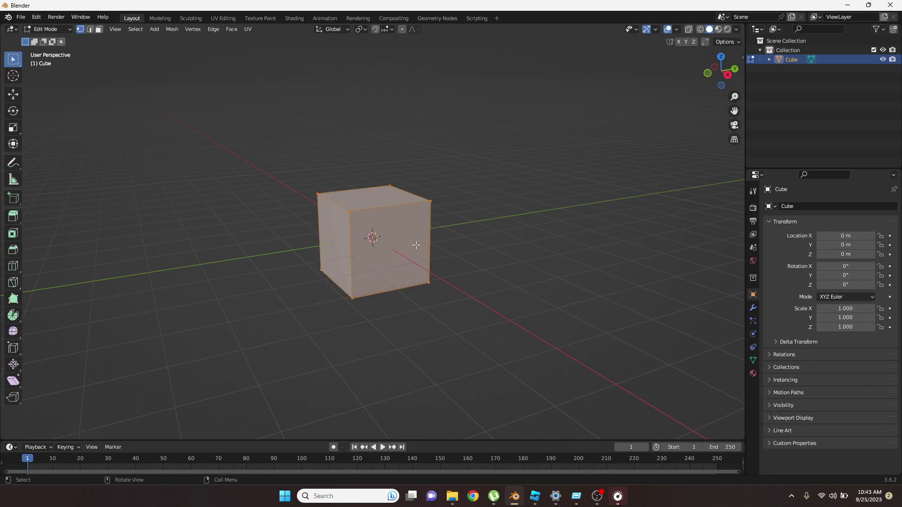
key(s)
right_click(416, 240)
key(s)
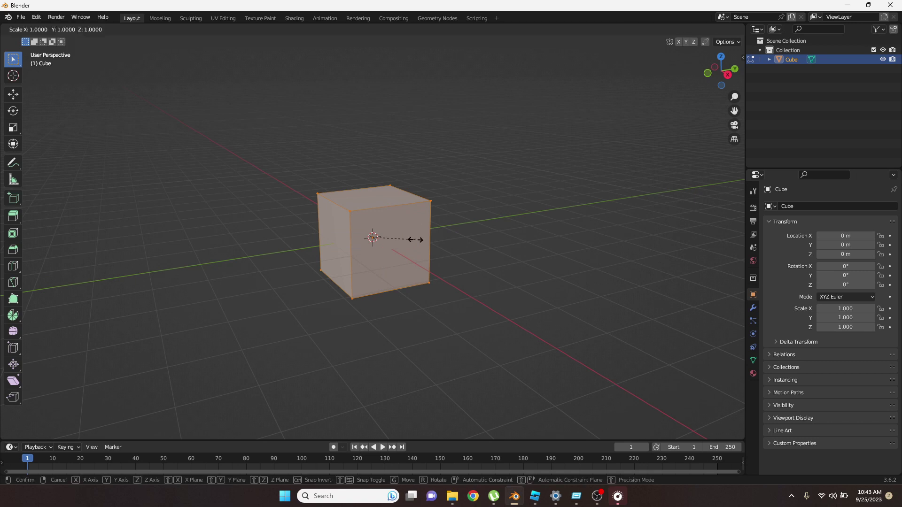
key(z)
click(423, 182)
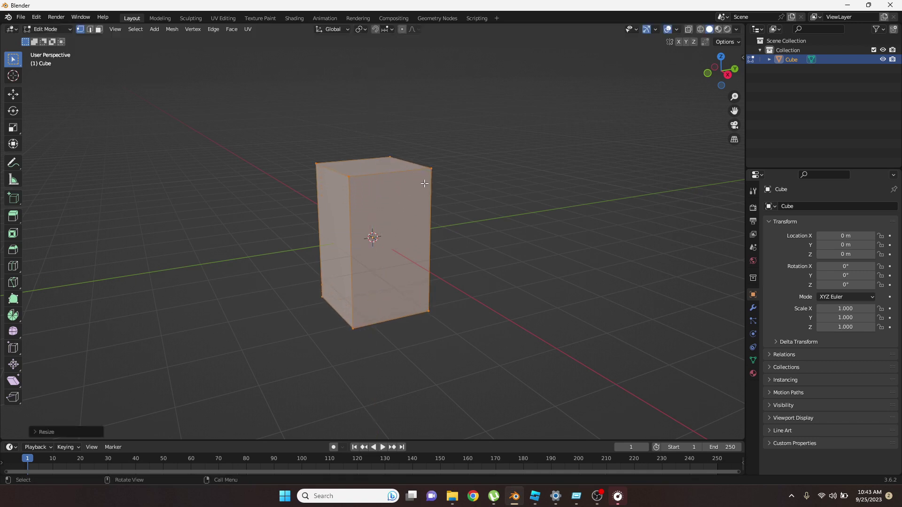
Step: Shrink the stretched box uniformly into a smaller tall block and select its top
key(s)
click(392, 210)
middle_drag(403, 220, 426, 232)
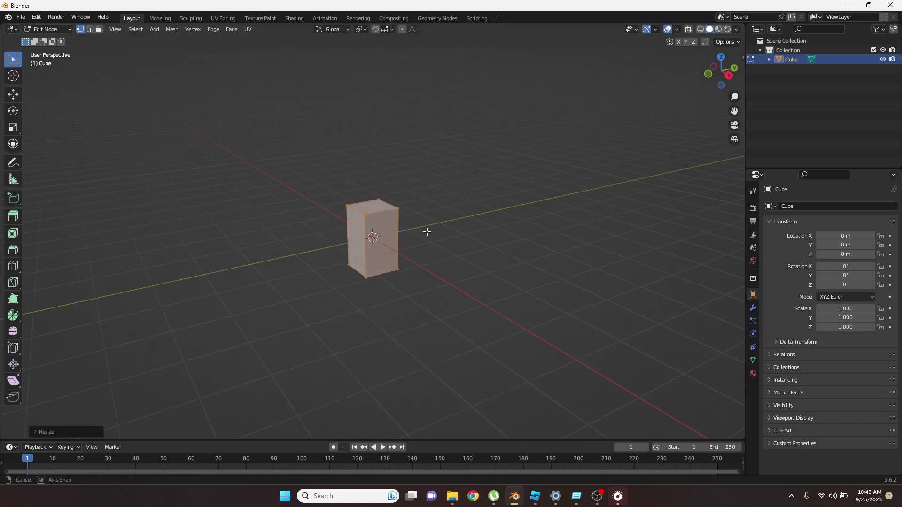
scroll(423, 225, up, 3)
click(379, 186)
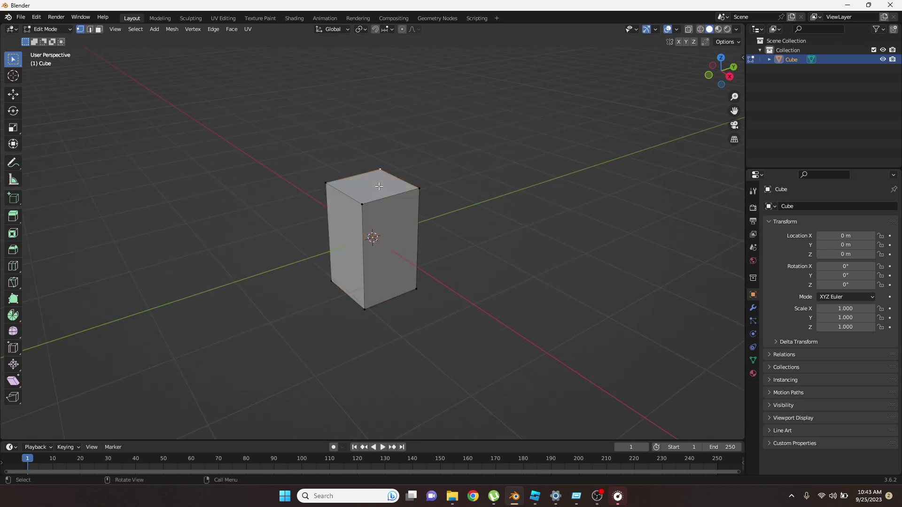
Step: In face mode, extrude the top face slightly and scale it into a wide plate
key(3)
click(380, 186)
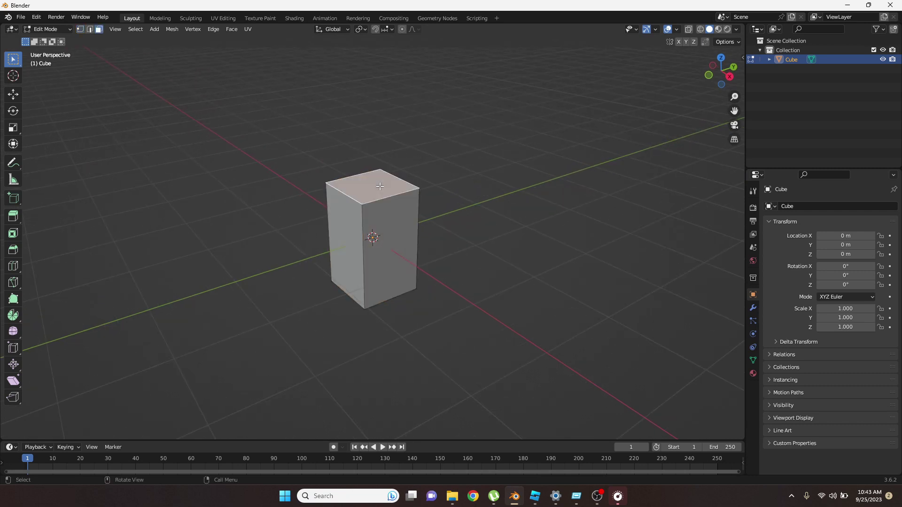
key(e)
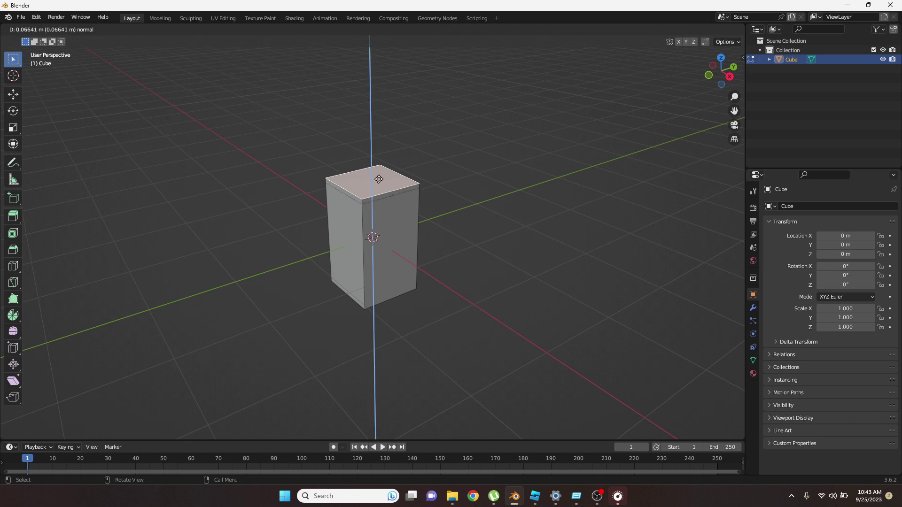
click(379, 174)
key(s)
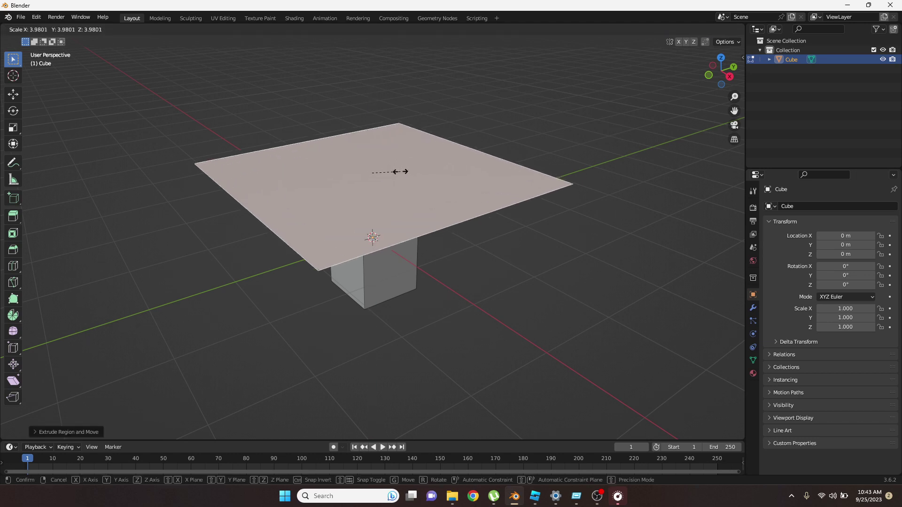
click(392, 179)
middle_drag(393, 178, 399, 183)
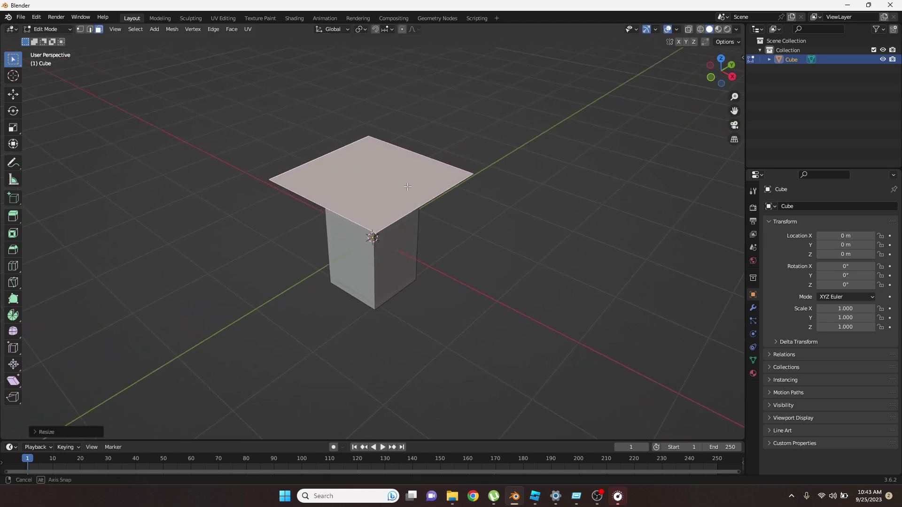
Step: Narrow the plate along Y and extrude it upward into a thick crossguard slab
key(s)
key(y)
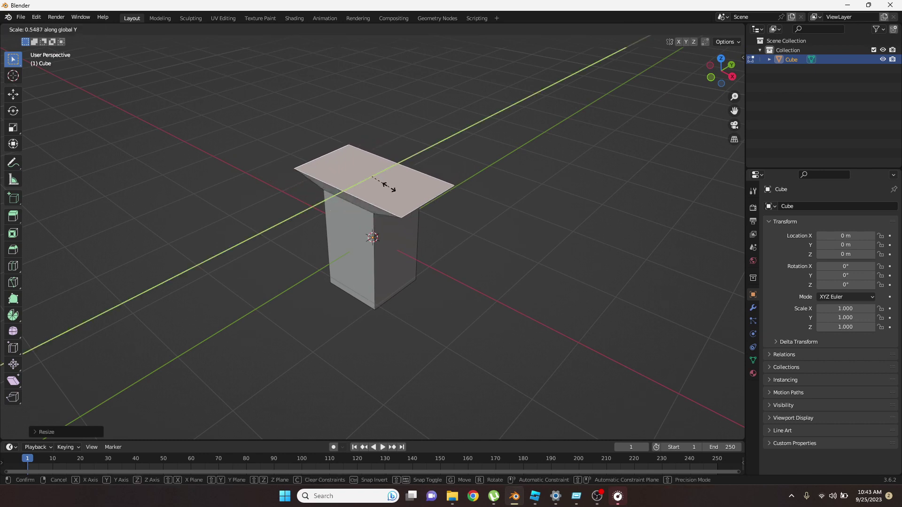
click(385, 186)
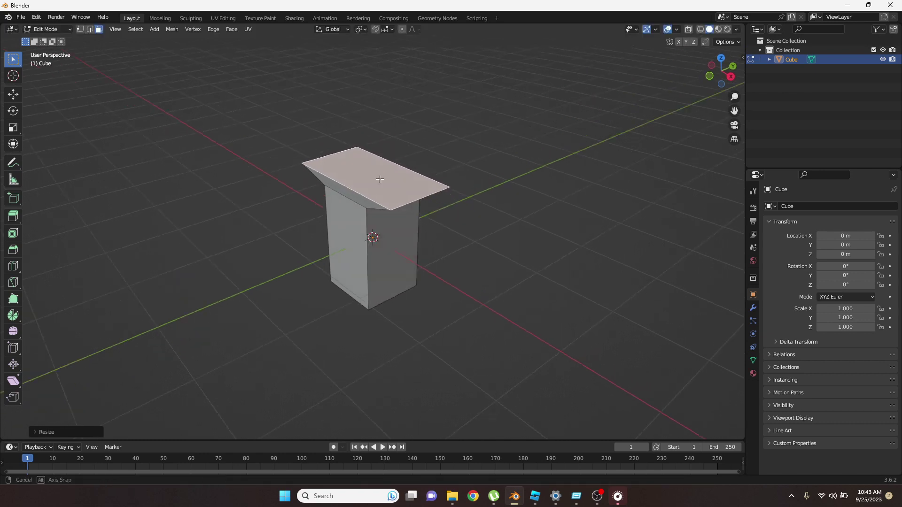
middle_drag(385, 185, 372, 170)
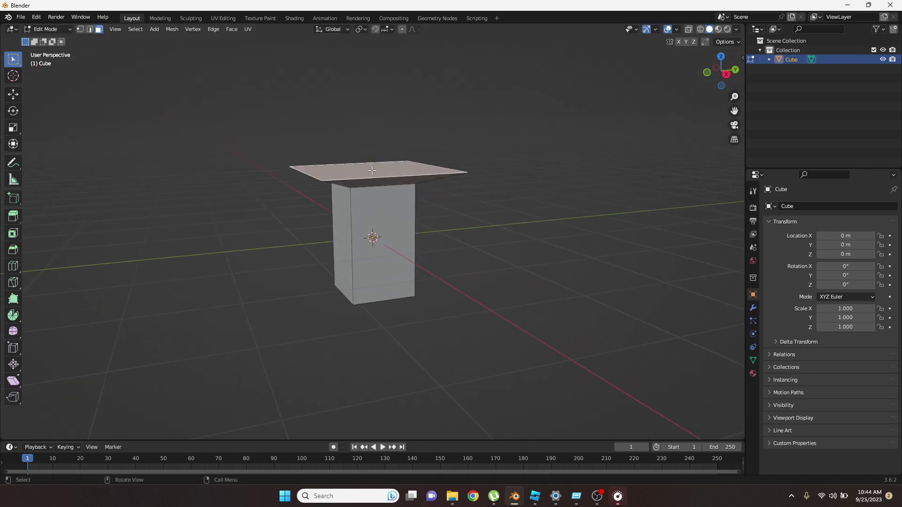
key(s)
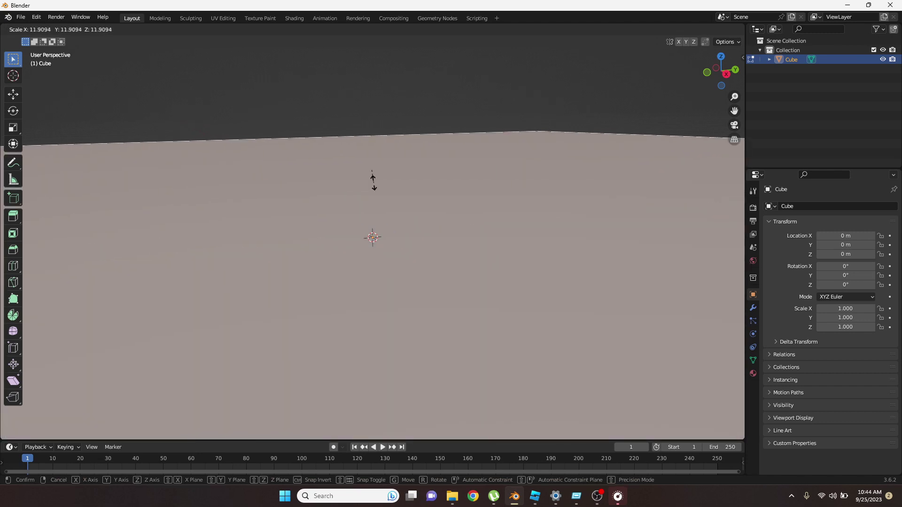
key(y)
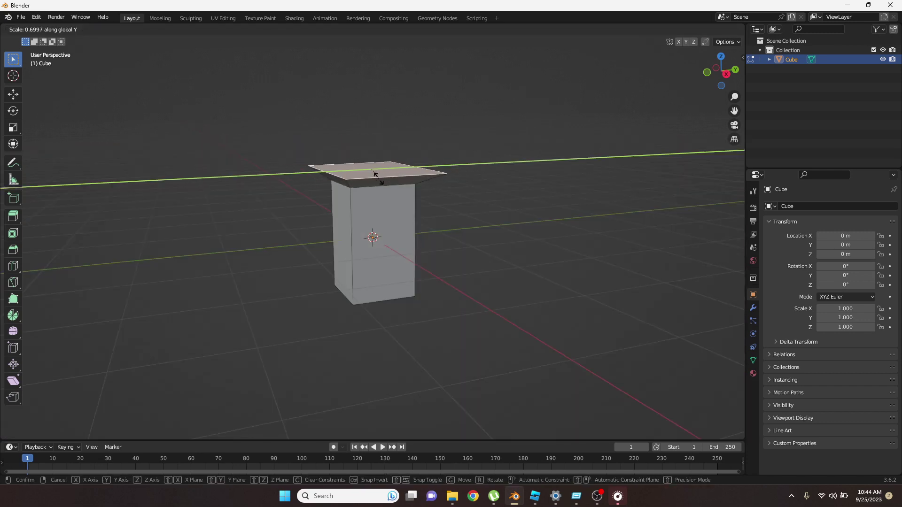
click(378, 181)
middle_drag(378, 181, 463, 219)
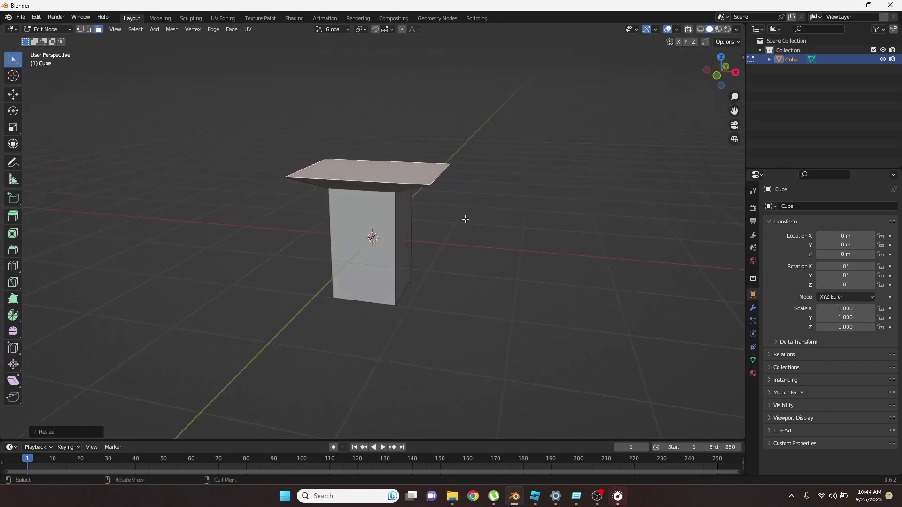
key(e)
click(430, 198)
mouse_move(430, 197)
middle_down()
mouse_move(442, 210)
mouse_move(417, 173)
middle_up()
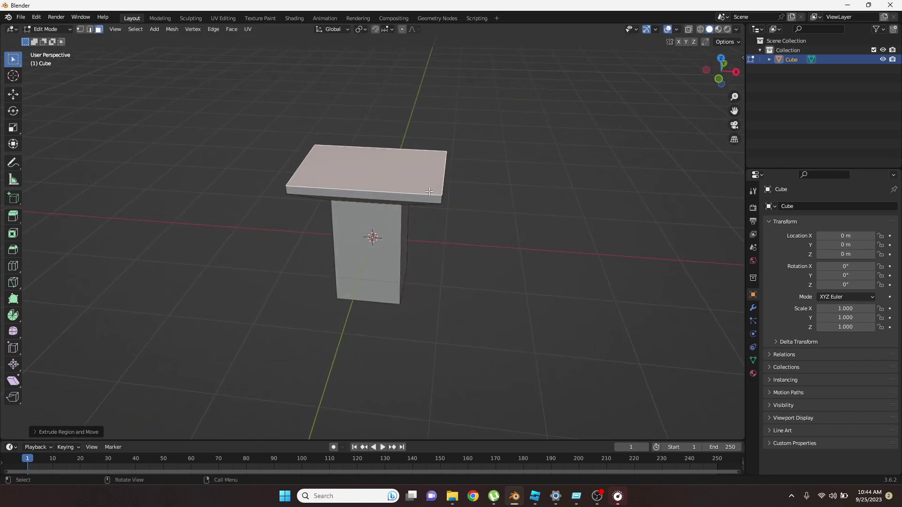
Step: Inset a smaller face into the top of the slab
click(416, 173)
key(i)
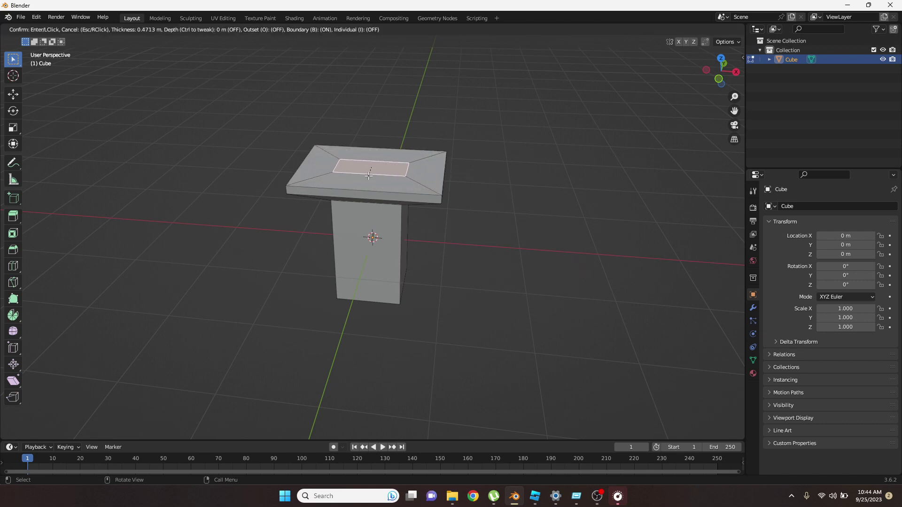
click(374, 175)
middle_drag(402, 209, 375, 208)
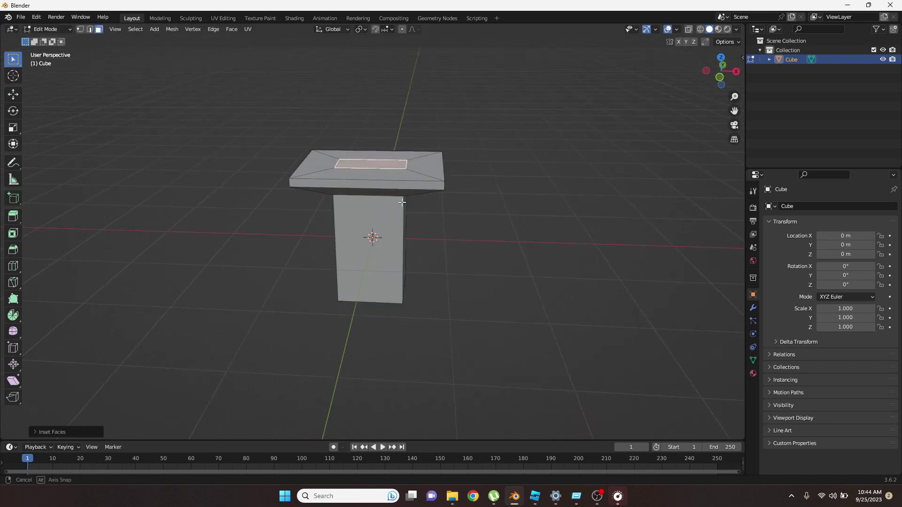
Step: Extrude the inset face upward into a tall blade, redoing it taller
key(e)
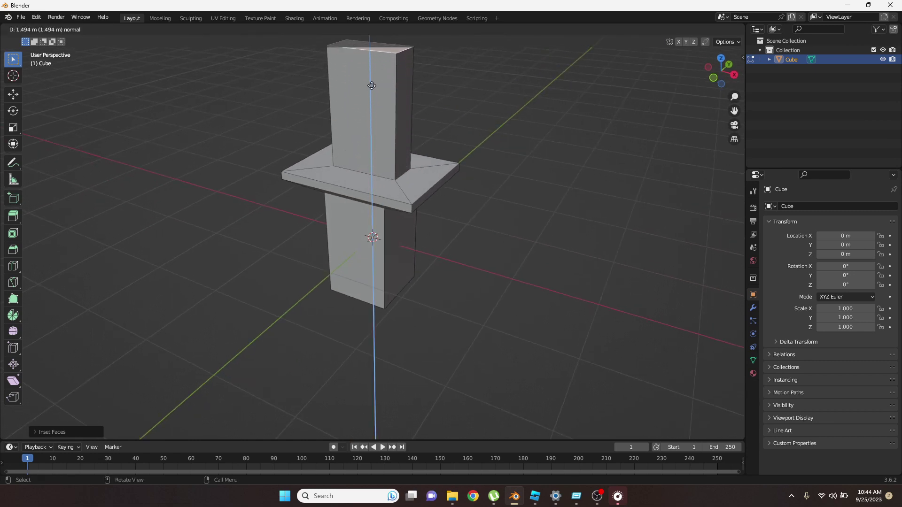
click(374, 406)
scroll(465, 332, down, 5)
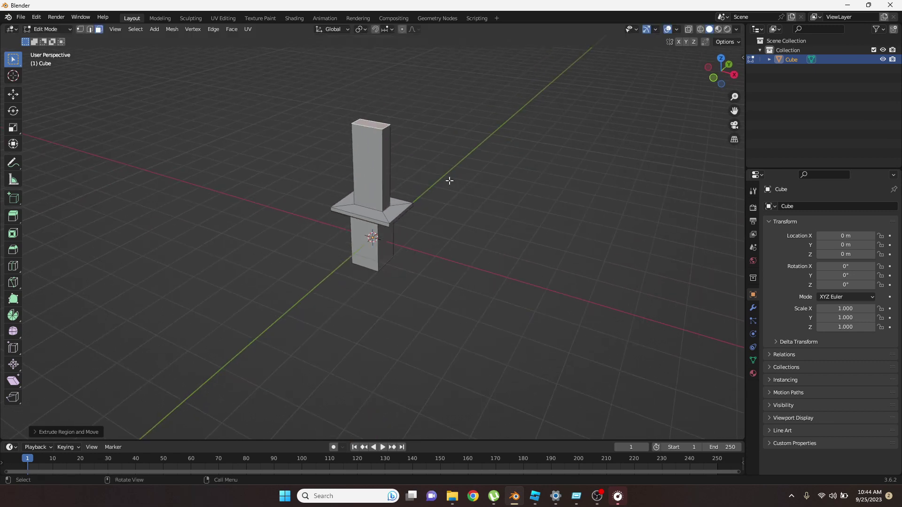
mouse_move(447, 181)
middle_down()
mouse_move(499, 255)
mouse_move(496, 247)
middle_up()
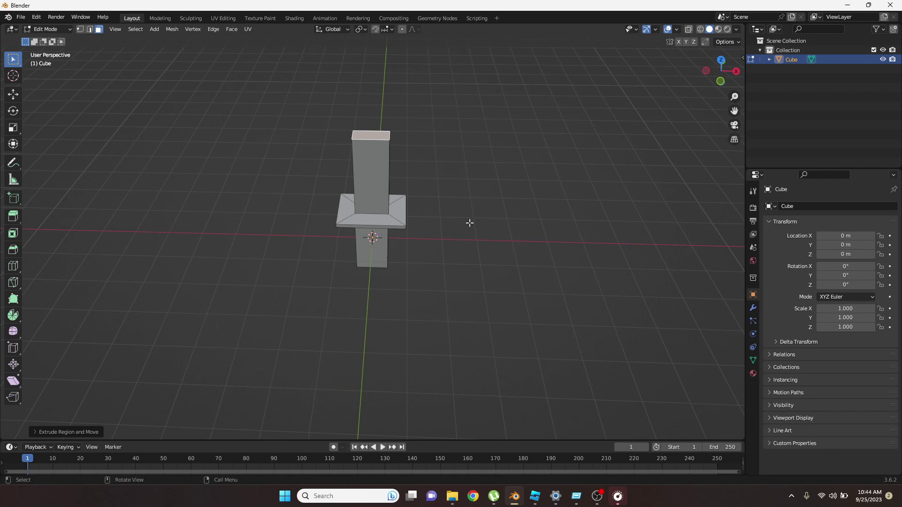
key(ctrl+z)
key(e)
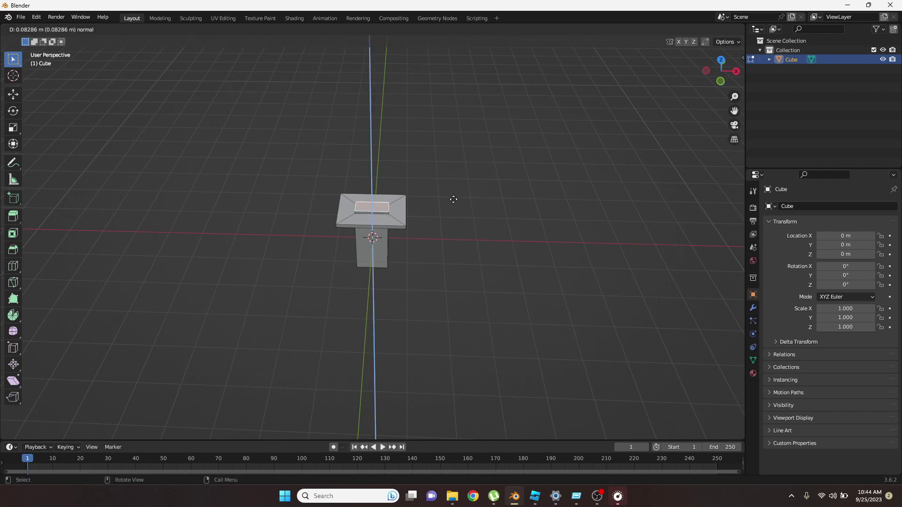
click(444, 57)
scroll(451, 94, down, 3)
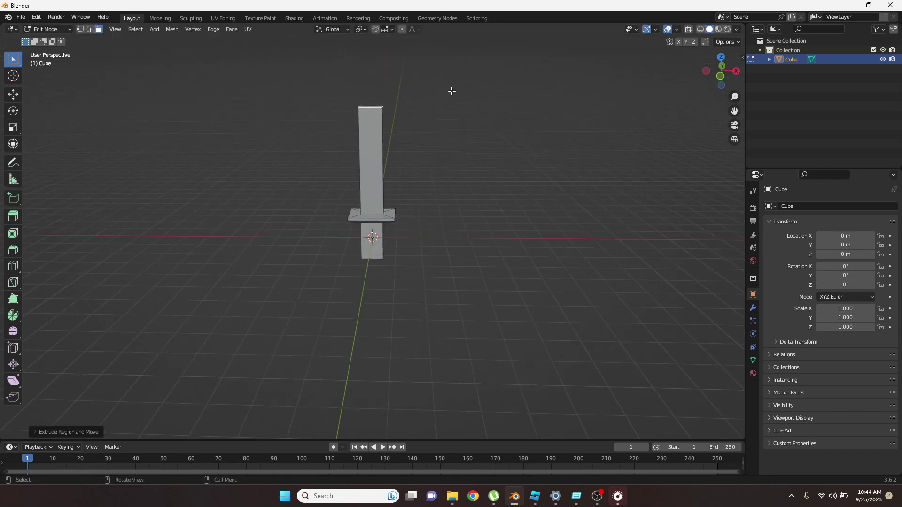
middle_drag(451, 90, 444, 199)
scroll(445, 199, up, 3)
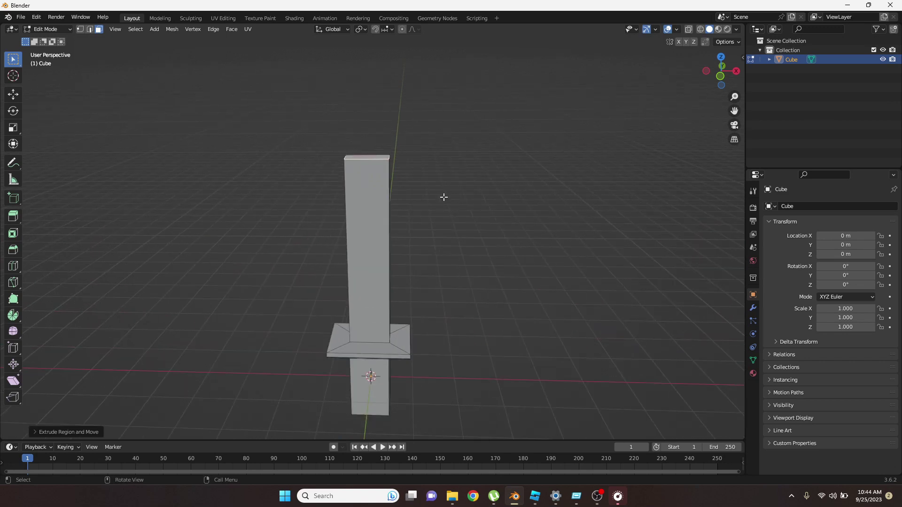
Step: Widen the blade's top face and extrude one more short section above it
key(s)
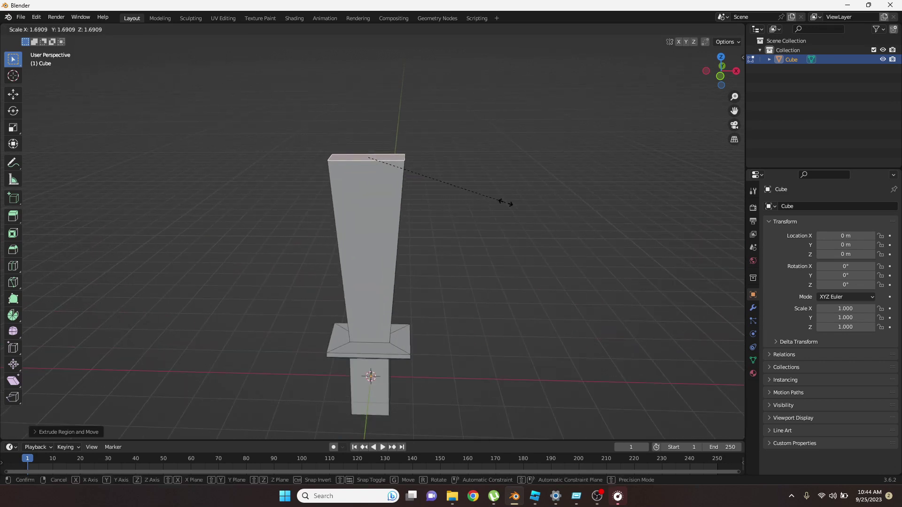
click(506, 202)
middle_drag(497, 212, 451, 214)
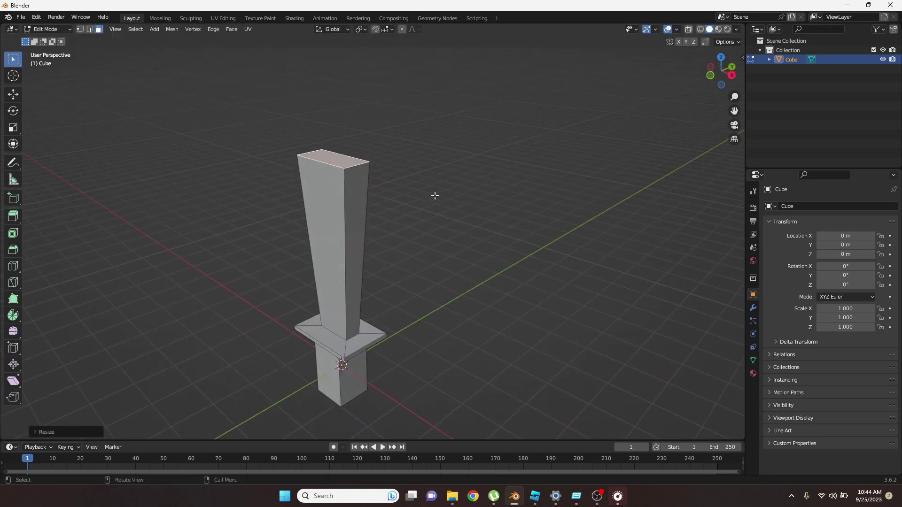
key(e)
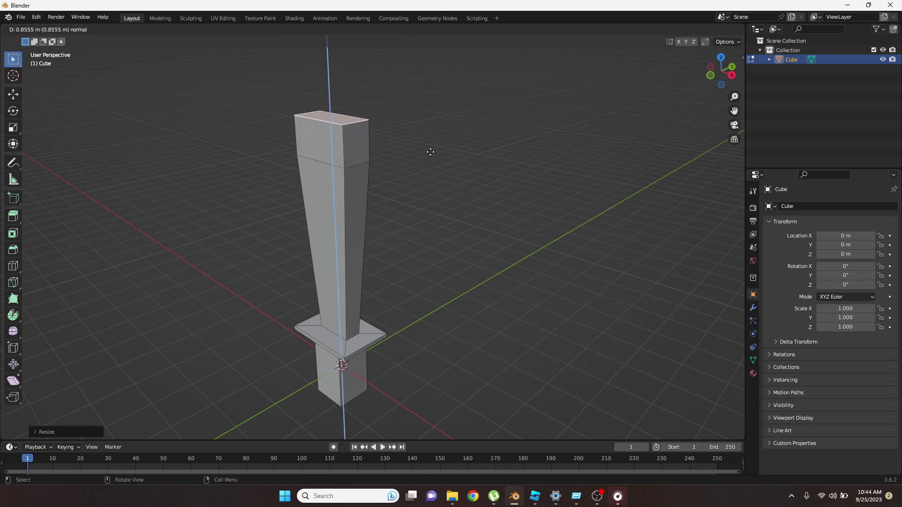
click(431, 139)
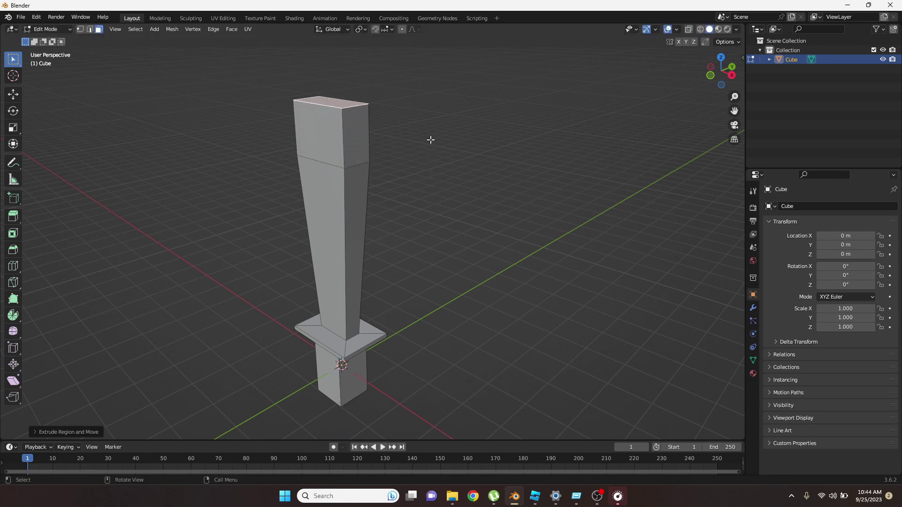
Step: Merge the blade's top face at center into a point and select the blade faces
key(m)
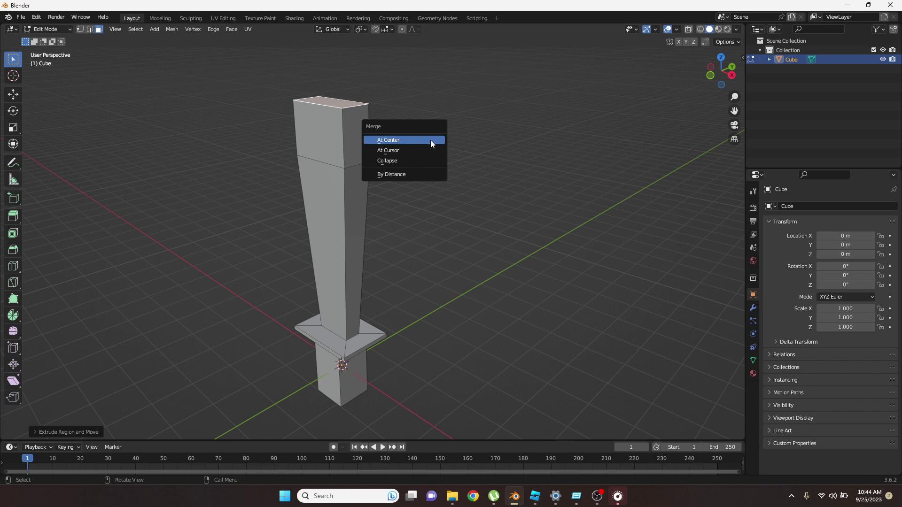
click(429, 139)
mouse_move(432, 165)
middle_down()
mouse_move(592, 147)
mouse_move(459, 181)
mouse_move(445, 205)
mouse_move(452, 262)
mouse_move(391, 234)
mouse_move(445, 238)
mouse_move(411, 236)
middle_up()
click(369, 211)
middle_drag(369, 212, 441, 222)
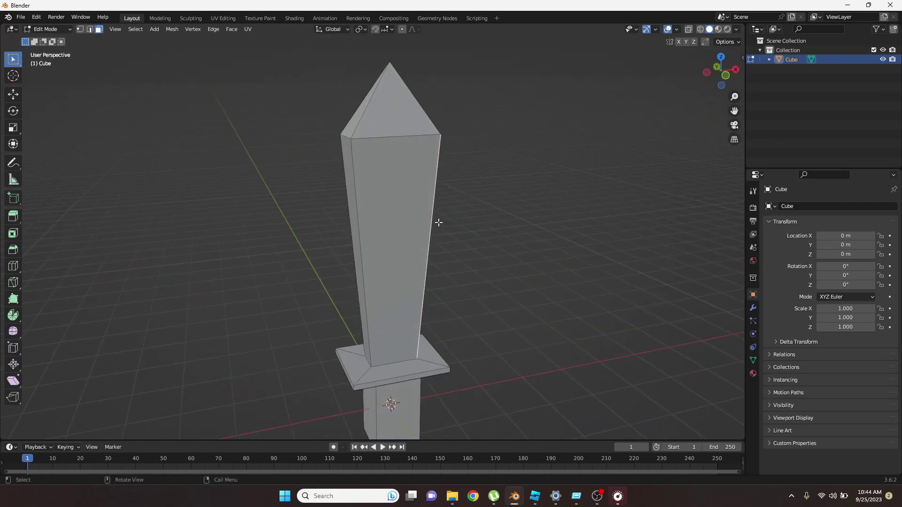
shift+click(350, 208)
mouse_move(350, 208)
middle_down()
mouse_move(357, 212)
mouse_move(342, 221)
middle_up()
Step: Scale the selected blade faces along Y to flatten the blade thinner
key(s)
right_click(369, 220)
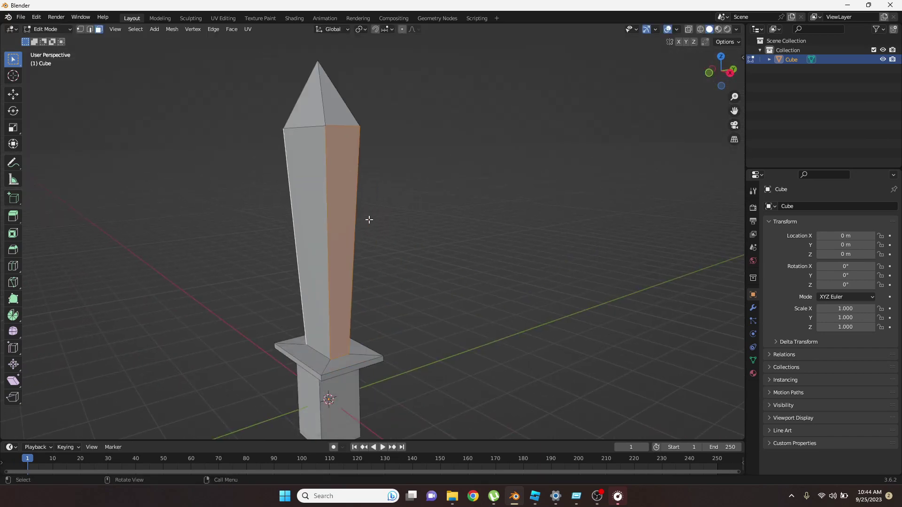
key(s)
key(x)
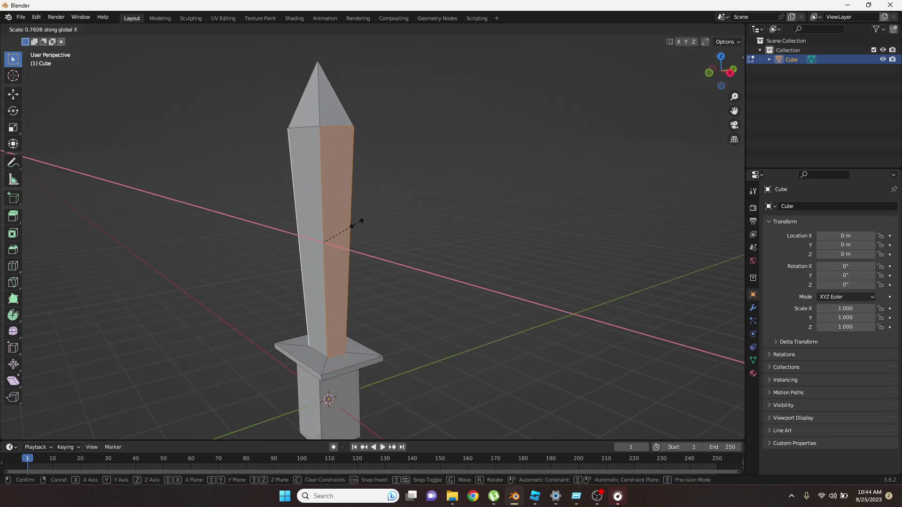
right_click(341, 231)
key(s)
key(y)
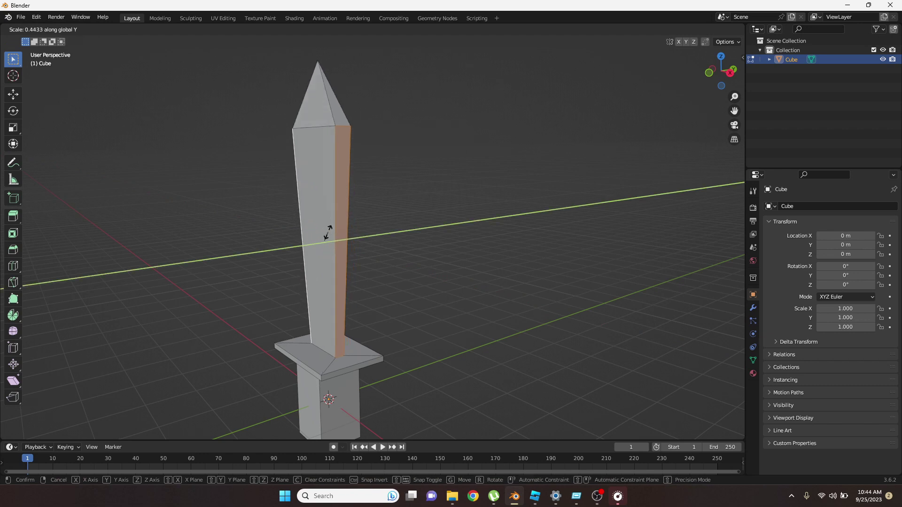
click(328, 232)
mouse_move(379, 241)
middle_down()
mouse_move(510, 230)
mouse_move(487, 292)
mouse_move(399, 258)
middle_up()
scroll(485, 241, up, 4)
scroll(399, 258, down, 4)
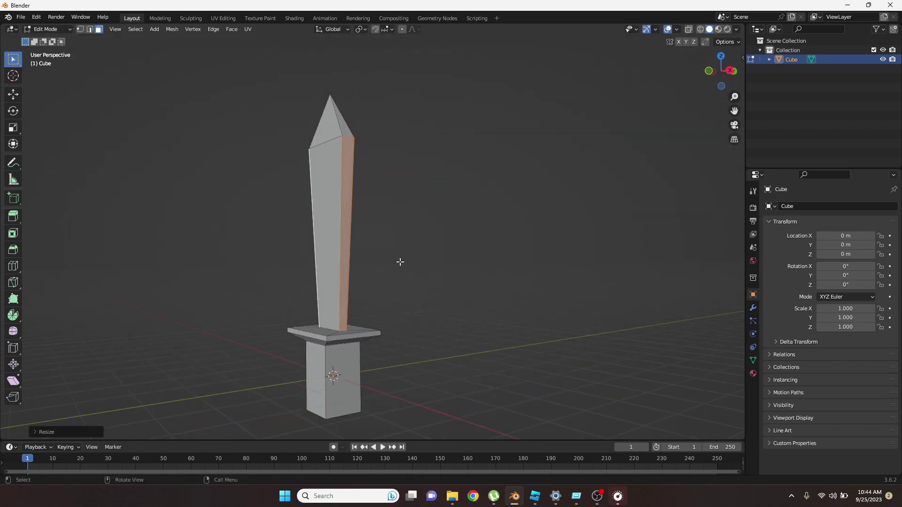
Step: Deselect the blade and switch to the Shading workspace
click(445, 252)
middle_drag(477, 285, 493, 289)
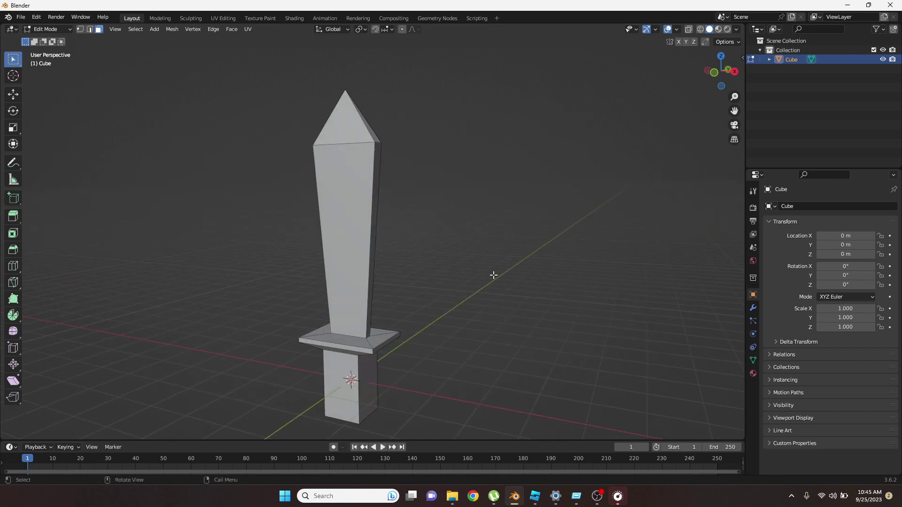
click(295, 19)
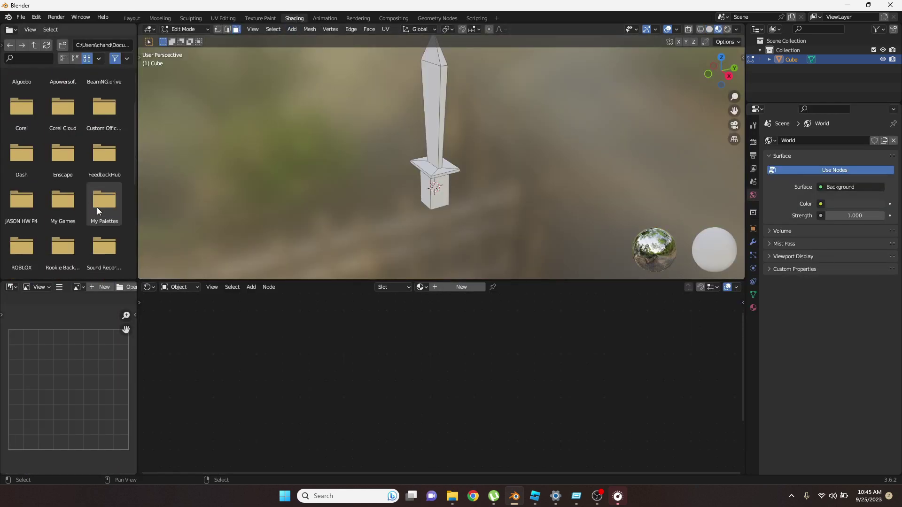
Step: Create a new sword material and drop ColorPalette.png in as an image texture node
scroll(96, 207, down, 5)
scroll(96, 208, down, 5)
mouse_move(26, 167)
mouse_down()
mouse_move(38, 186)
mouse_move(41, 159)
mouse_up()
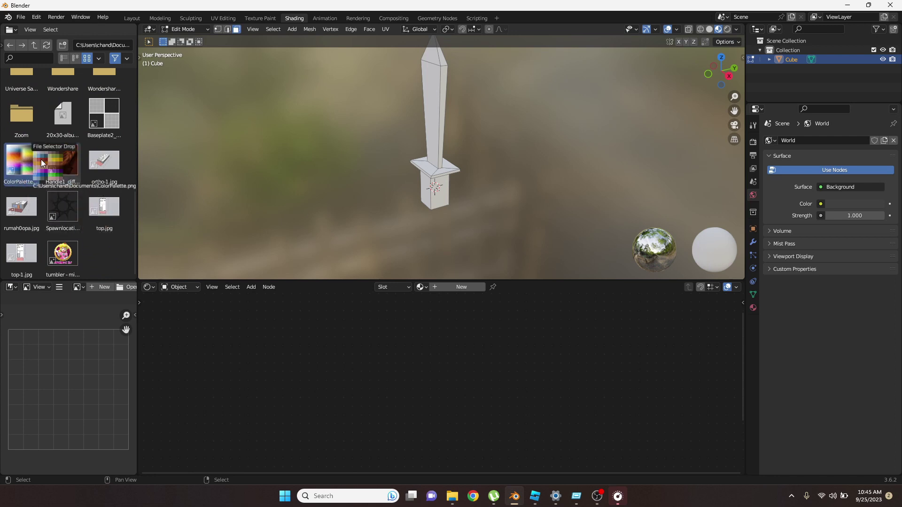
click(455, 288)
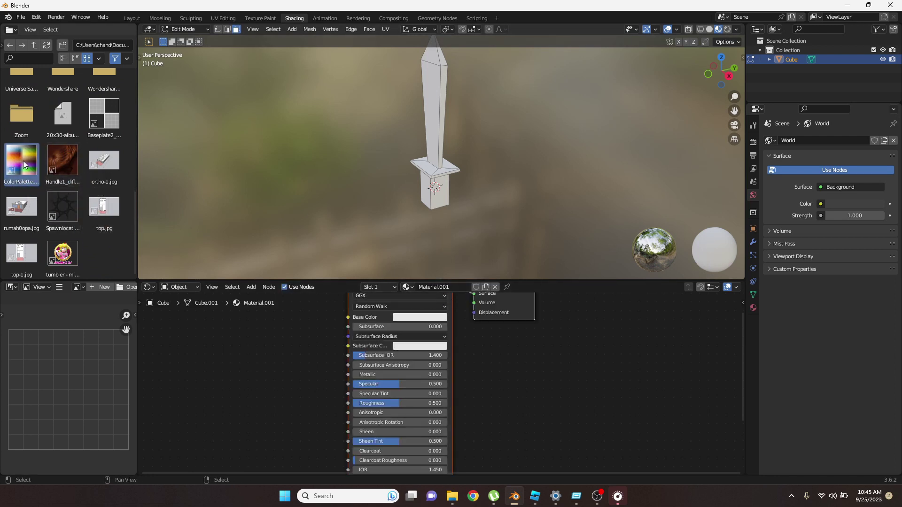
drag(23, 166, 266, 350)
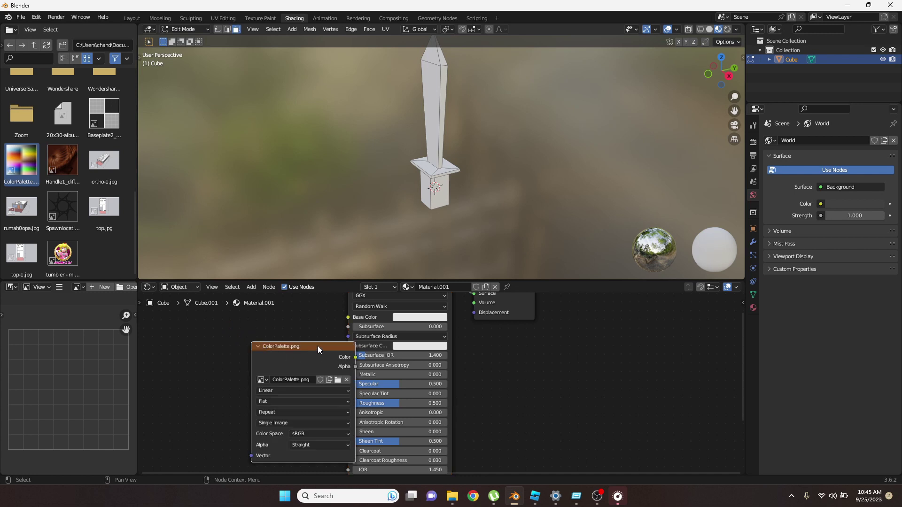
click(271, 321)
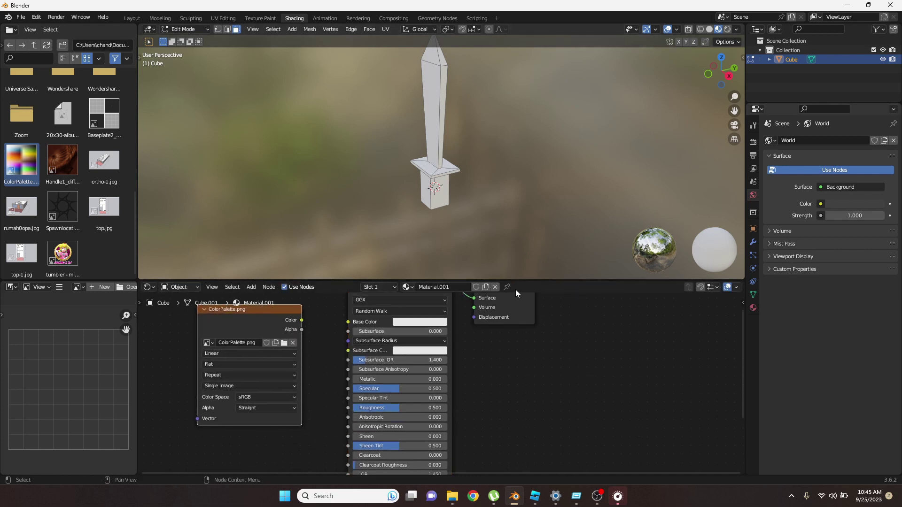
Step: Reposition the image node and connect its colour to the Base Color input
scroll(587, 386, down, 1)
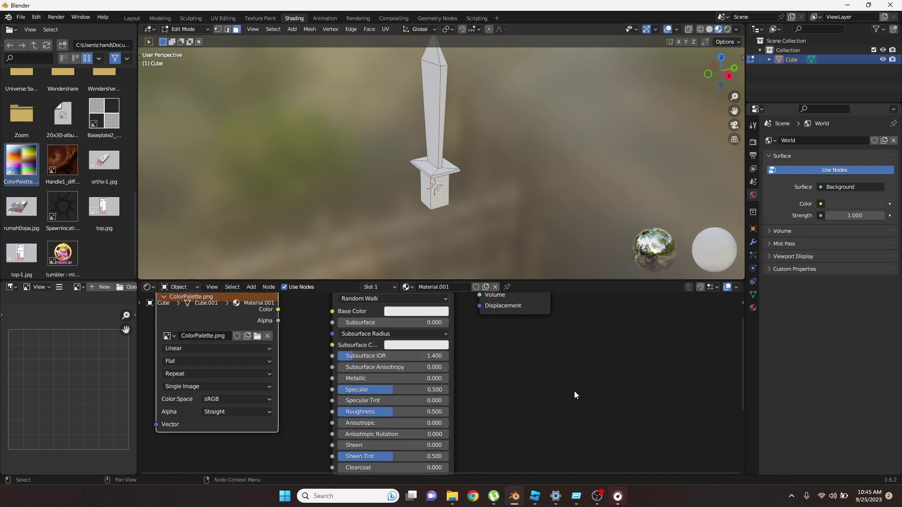
scroll(339, 345, down, 1)
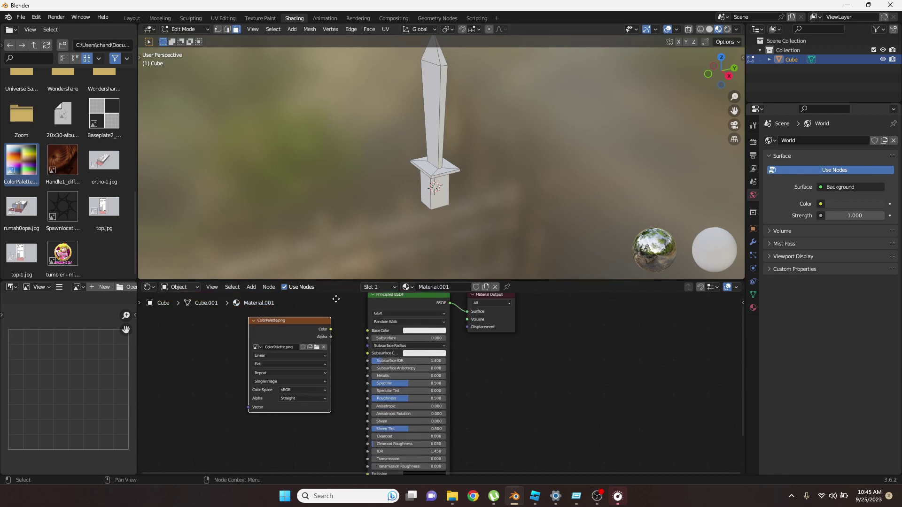
key(g)
click(345, 312)
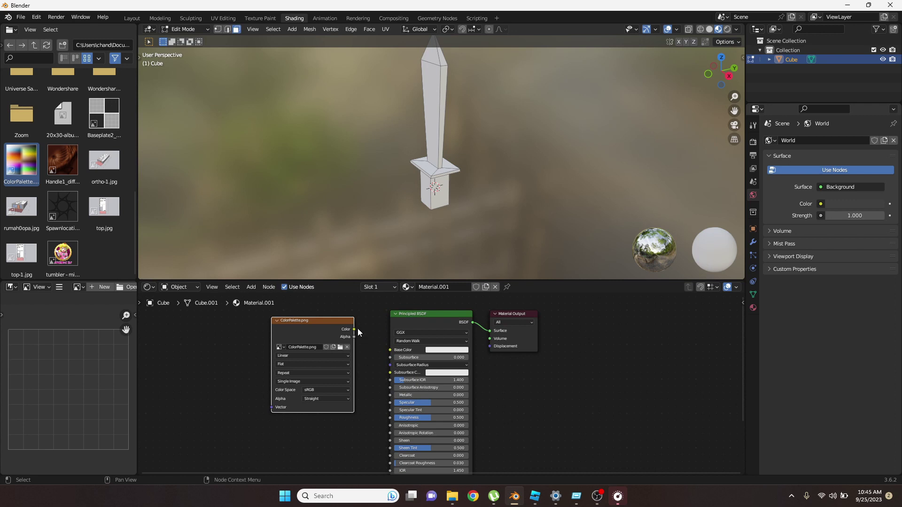
click(365, 350)
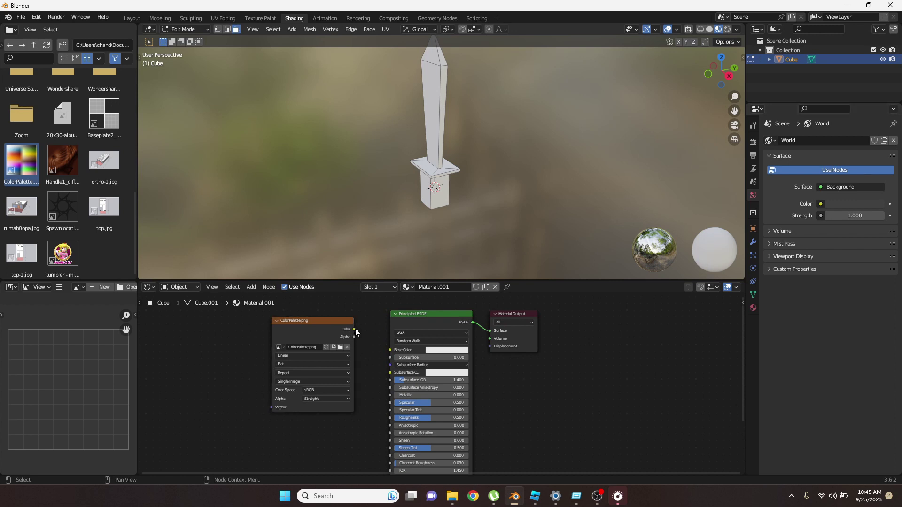
drag(355, 329, 385, 355)
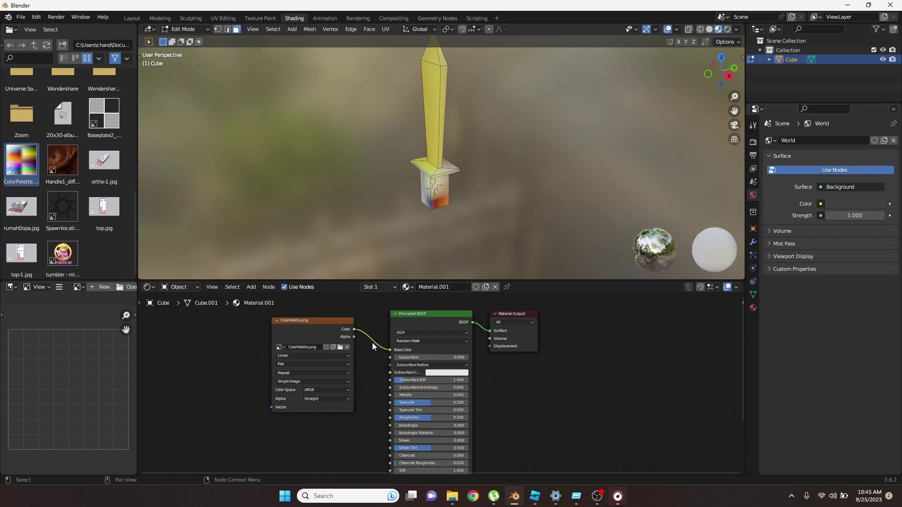
Step: Set the image texture's interpolation from Linear to Closest
scroll(326, 374, up, 1)
scroll(329, 377, up, 2)
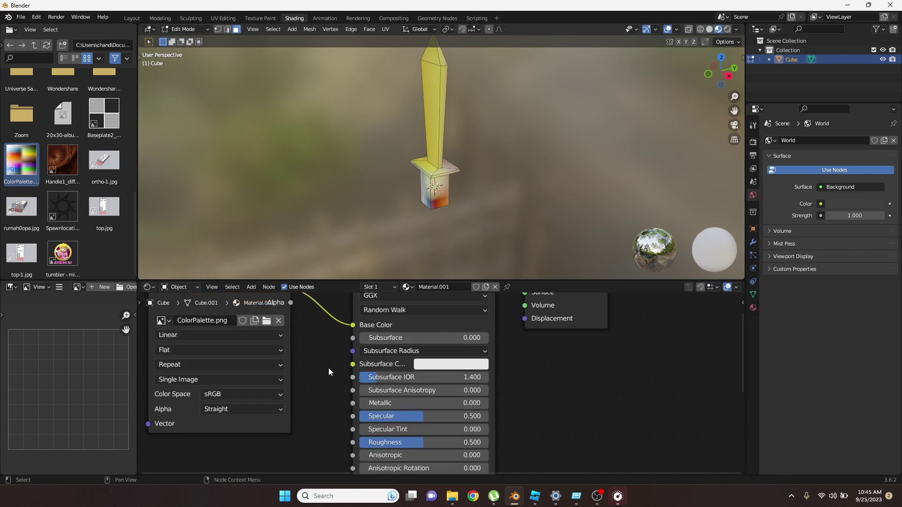
middle_drag(328, 368, 403, 379)
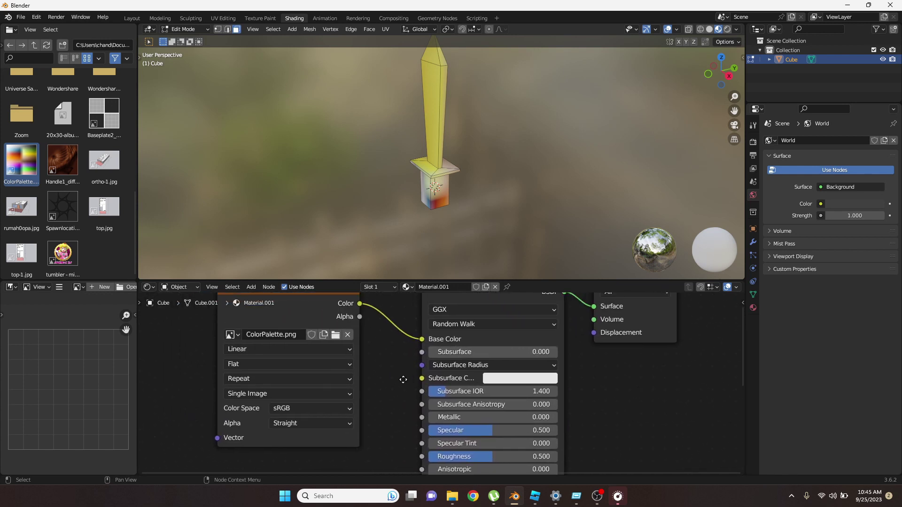
click(309, 353)
click(291, 374)
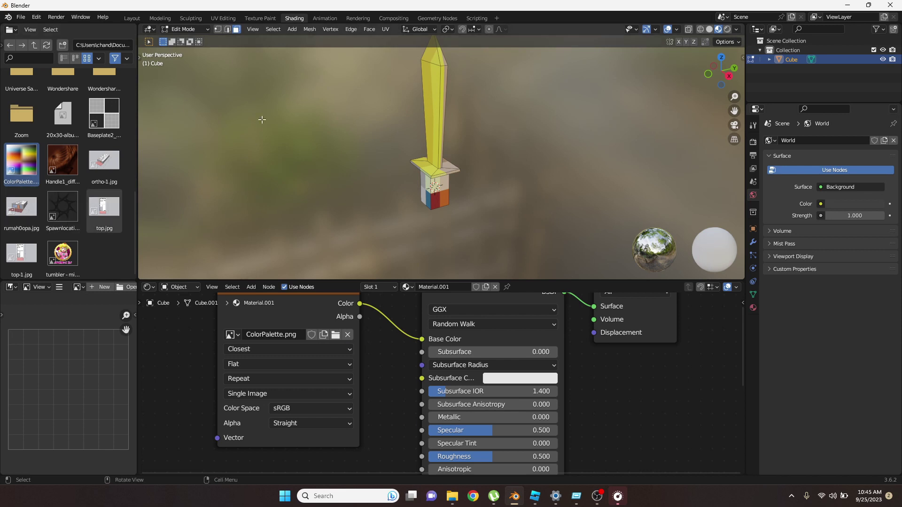
Step: Switch to UV Editing, zoom into the palette image and widen the 3D viewport
click(223, 18)
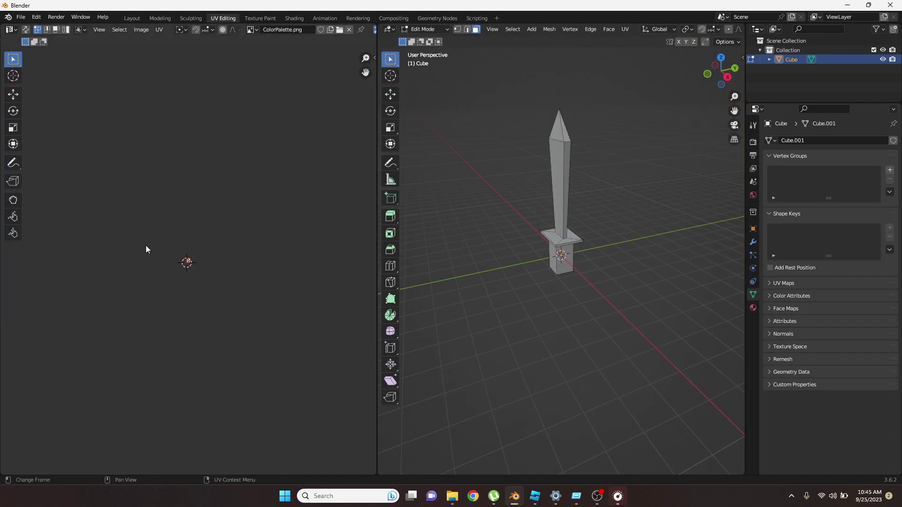
scroll(145, 253, up, 8)
scroll(146, 253, up, 7)
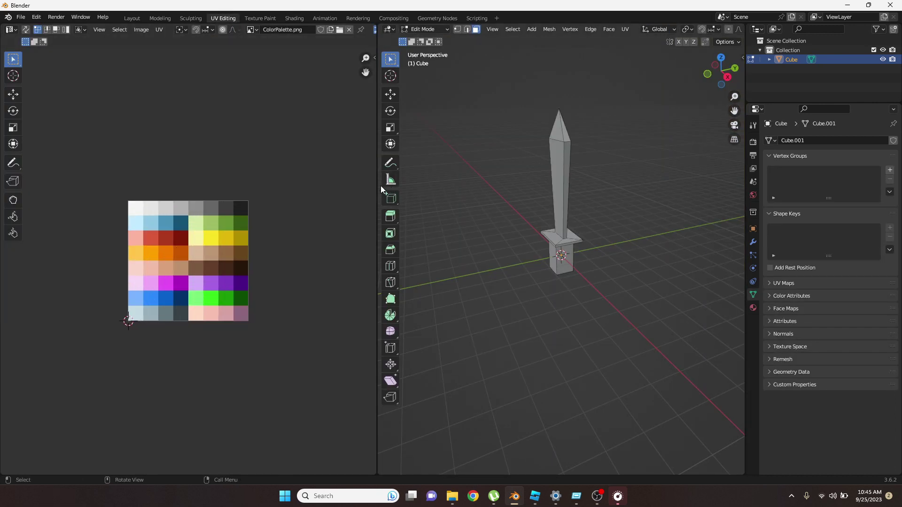
drag(379, 186, 224, 190)
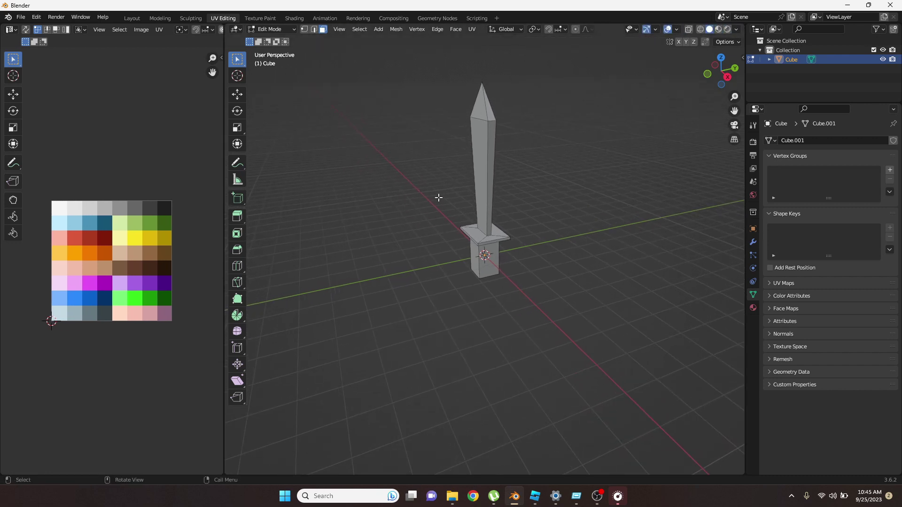
scroll(438, 197, up, 3)
Step: Turn on Material Preview shading and select the whole sword mesh
middle_drag(439, 197, 538, 199)
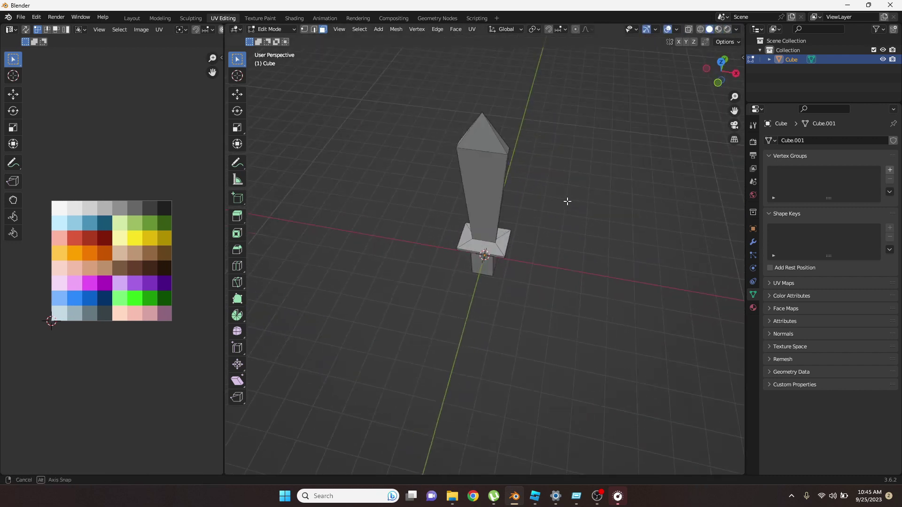
middle_drag(577, 210, 572, 244)
scroll(571, 247, up, 2)
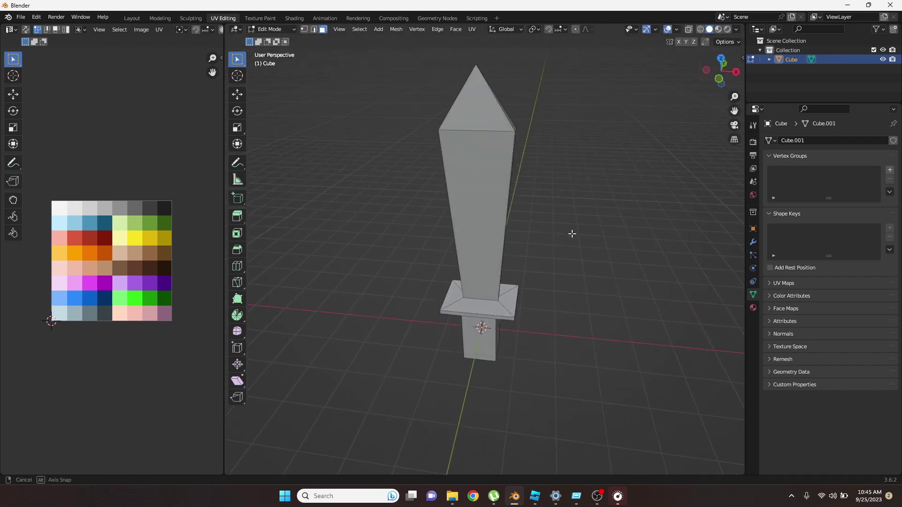
click(718, 29)
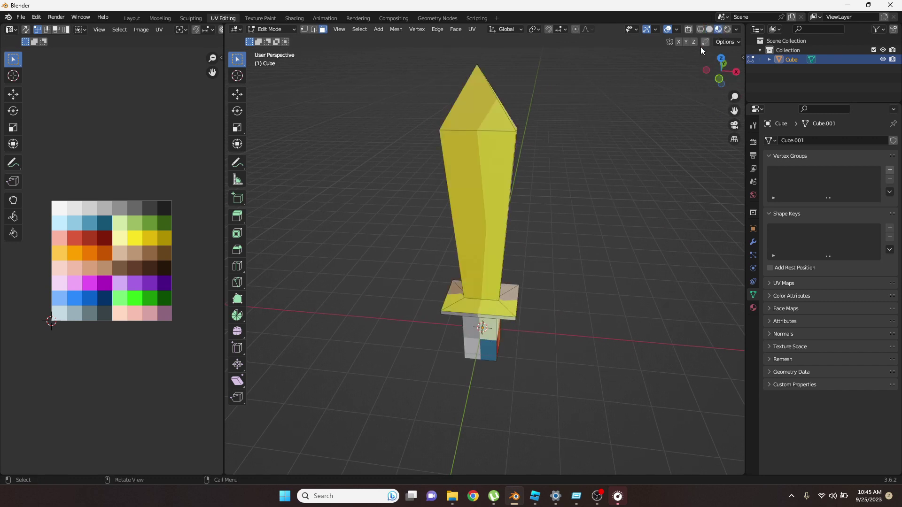
middle_drag(601, 175, 600, 179)
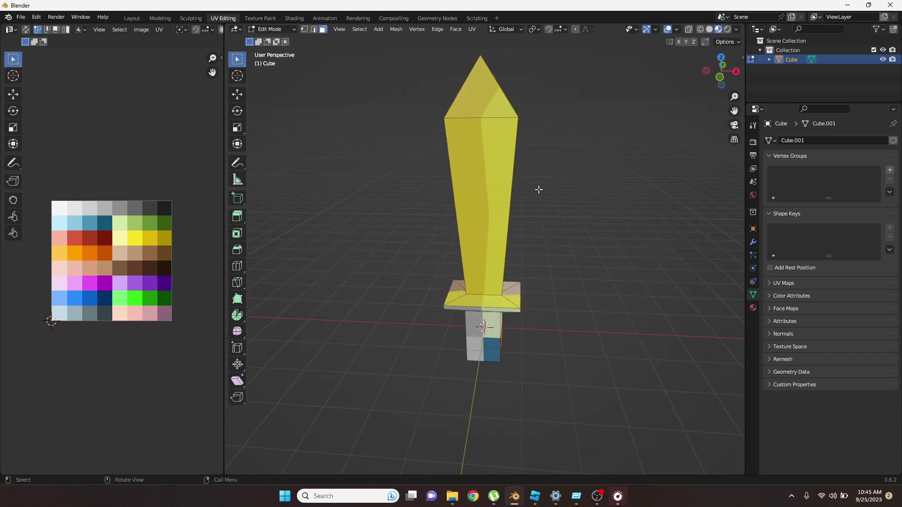
mouse_move(405, 193)
middle_down()
mouse_move(460, 208)
mouse_move(413, 200)
middle_up()
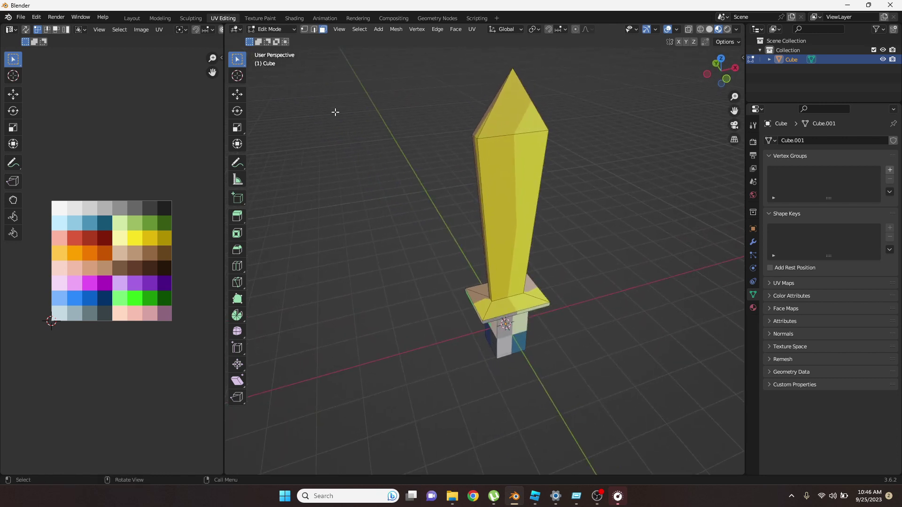
key(a)
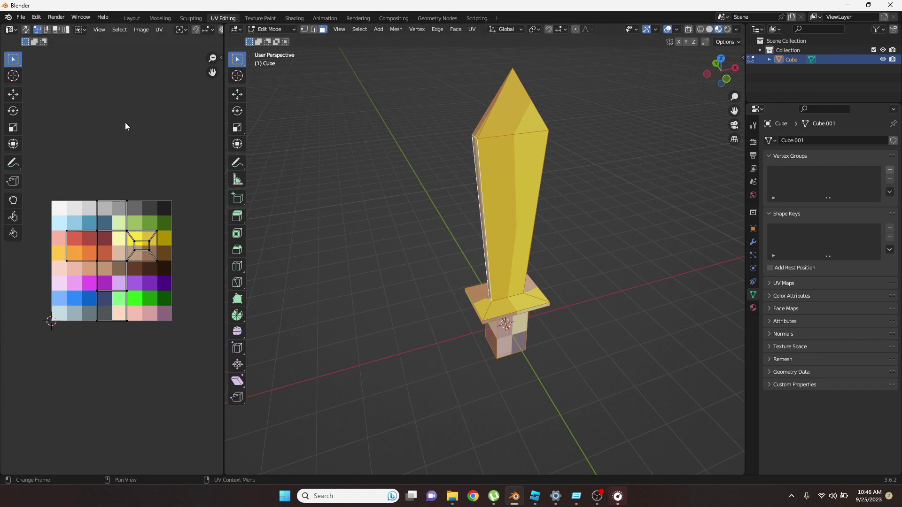
Step: Shrink all the sword's UVs and move them onto the light grey palette cell
key(a)
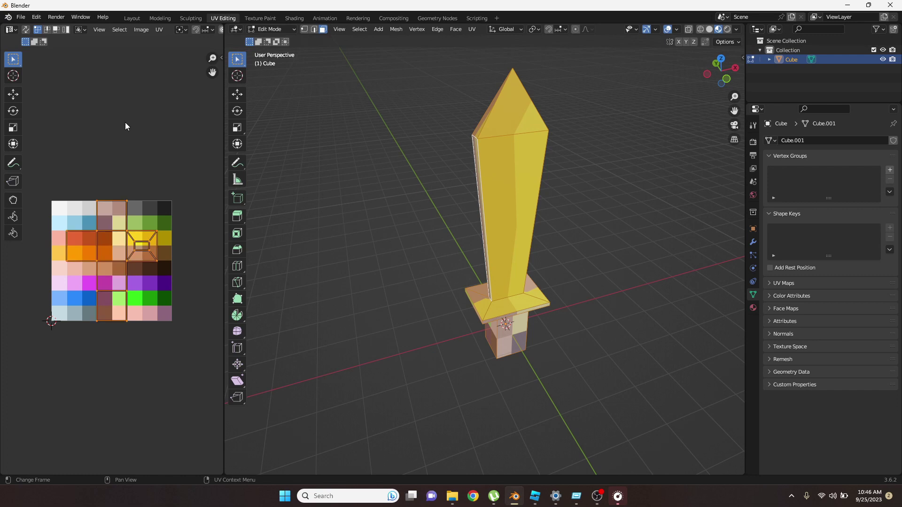
key(s)
click(125, 119)
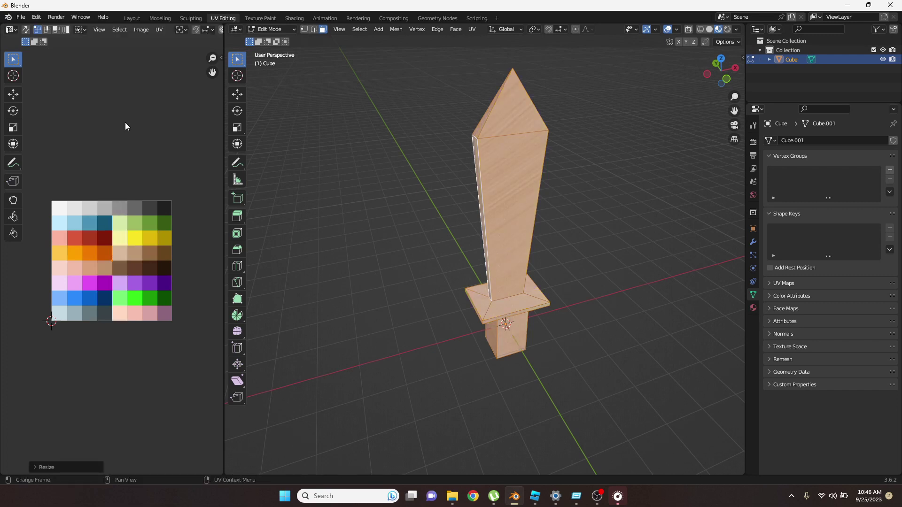
key(g)
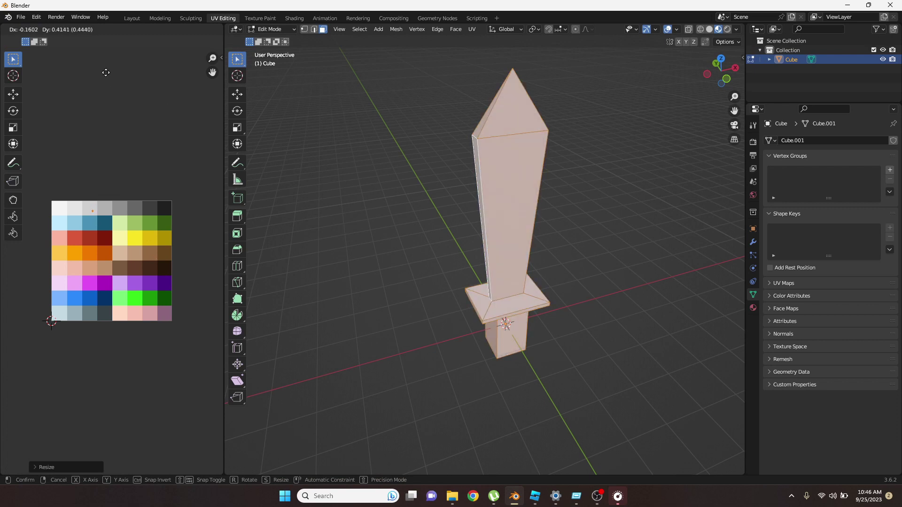
click(106, 72)
click(329, 159)
Step: Select the handle faces and move their UVs onto the brown palette cell
middle_drag(485, 229, 467, 188)
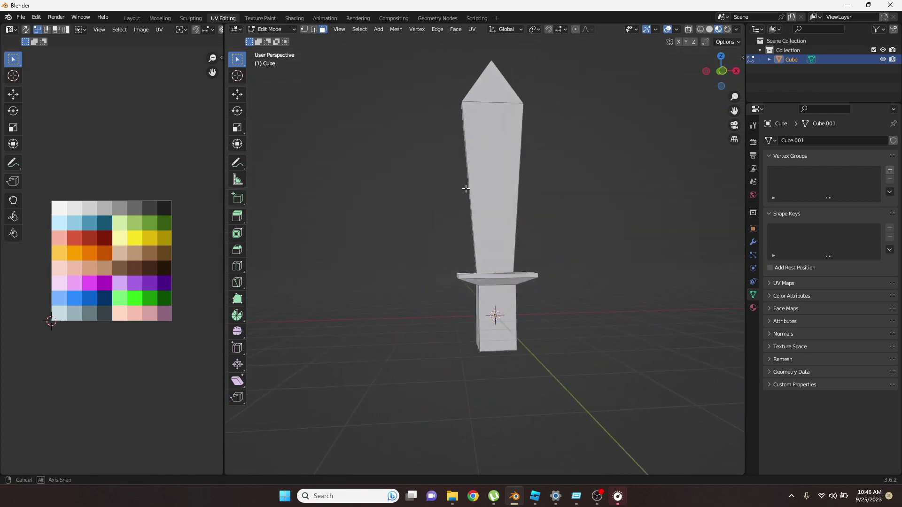
scroll(552, 288, up, 3)
scroll(553, 287, down, 4)
mouse_move(580, 362)
middle_down()
mouse_move(569, 326)
mouse_move(593, 397)
middle_up()
drag(597, 405, 428, 281)
mouse_move(428, 281)
middle_down()
mouse_move(605, 280)
mouse_move(559, 280)
mouse_move(503, 301)
mouse_move(620, 307)
mouse_move(598, 270)
middle_up()
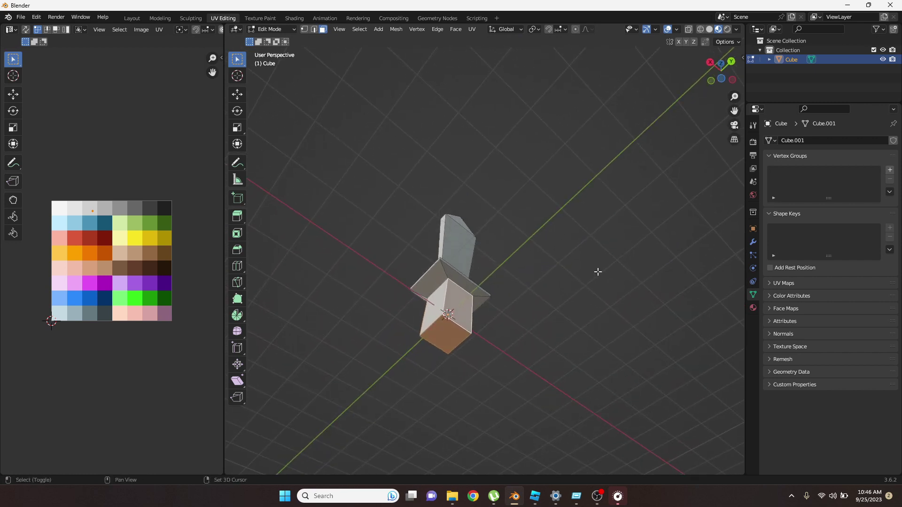
shift+click(449, 336)
middle_drag(450, 337, 526, 282)
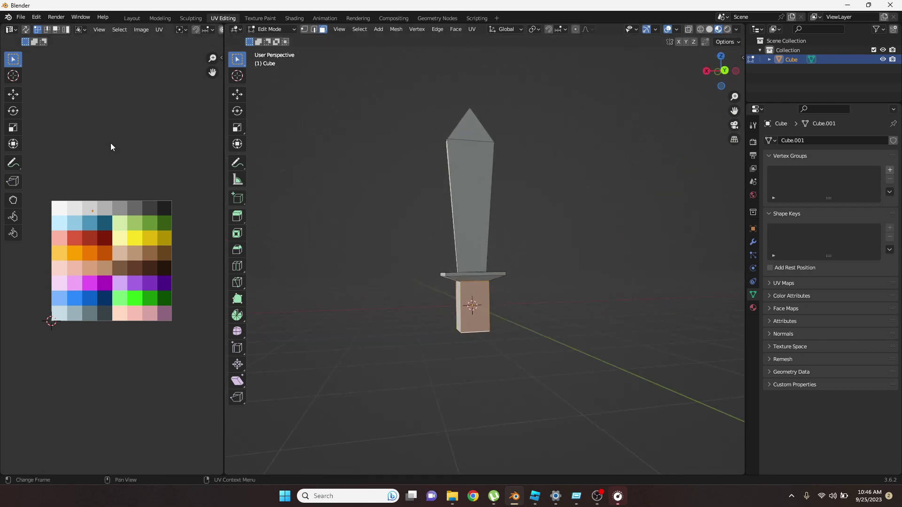
key(g)
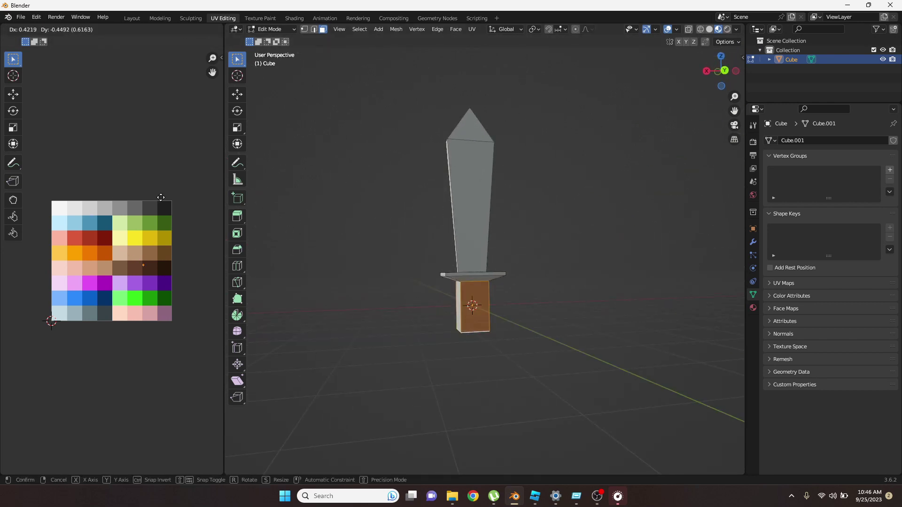
click(161, 197)
mouse_move(412, 268)
middle_down()
mouse_move(586, 308)
mouse_move(615, 299)
mouse_move(487, 294)
mouse_move(468, 276)
middle_up()
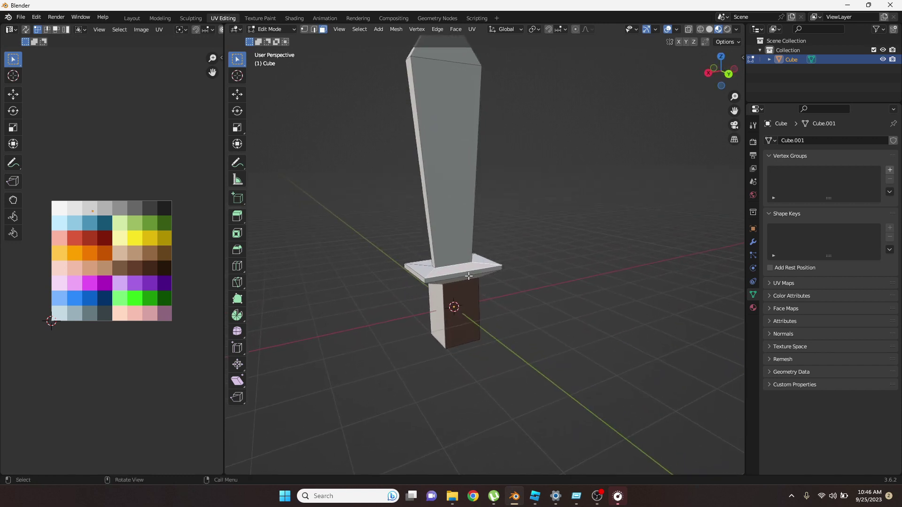
Step: In wireframe, box-select the crossguard and move its UVs onto the yellow cell, then restore Material Preview
click(469, 275)
click(701, 29)
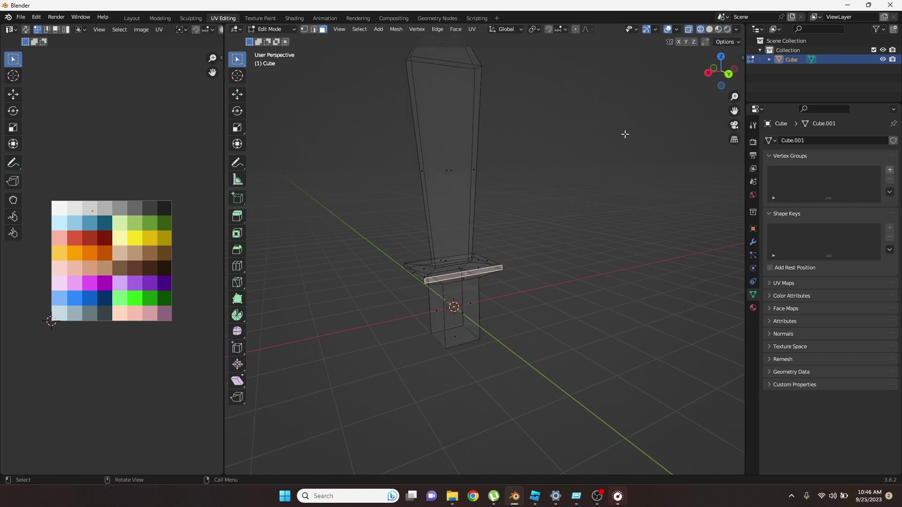
drag(391, 248, 521, 289)
middle_drag(554, 297, 524, 300)
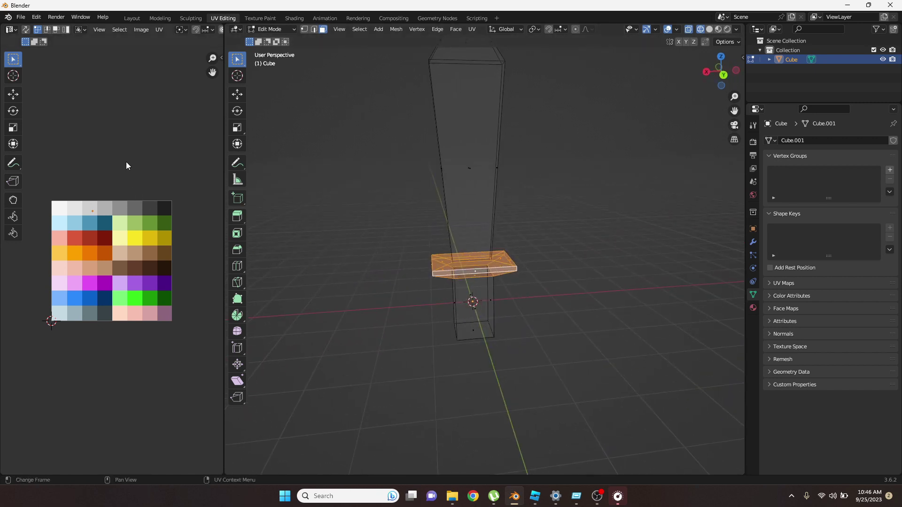
key(g)
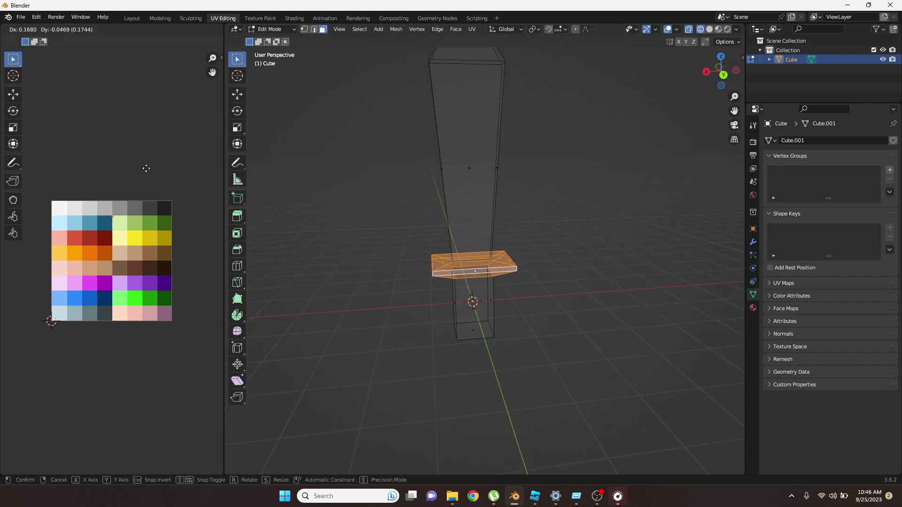
click(187, 188)
click(387, 177)
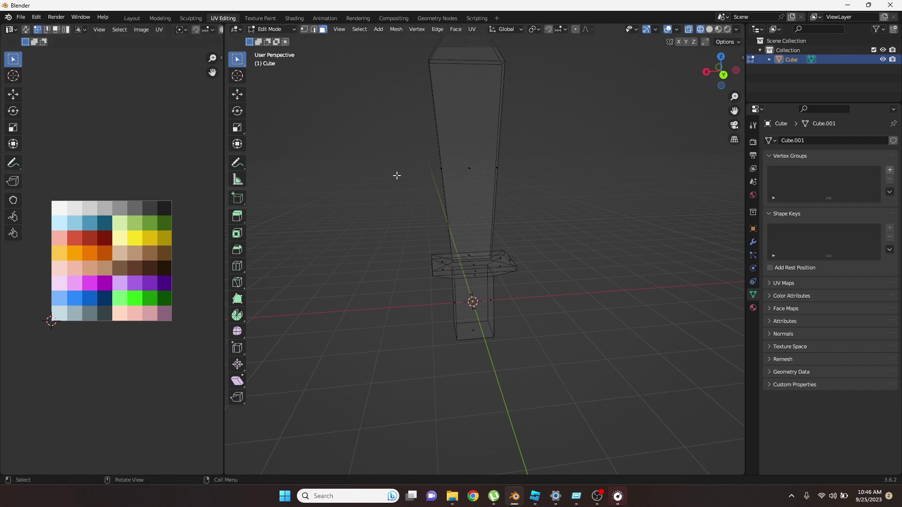
click(719, 29)
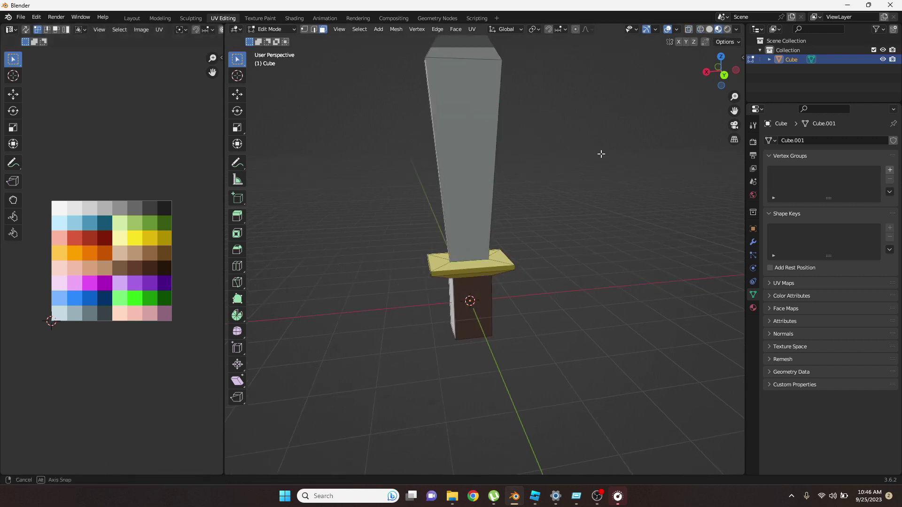
mouse_move(600, 153)
middle_down()
mouse_move(610, 165)
mouse_move(571, 145)
middle_up()
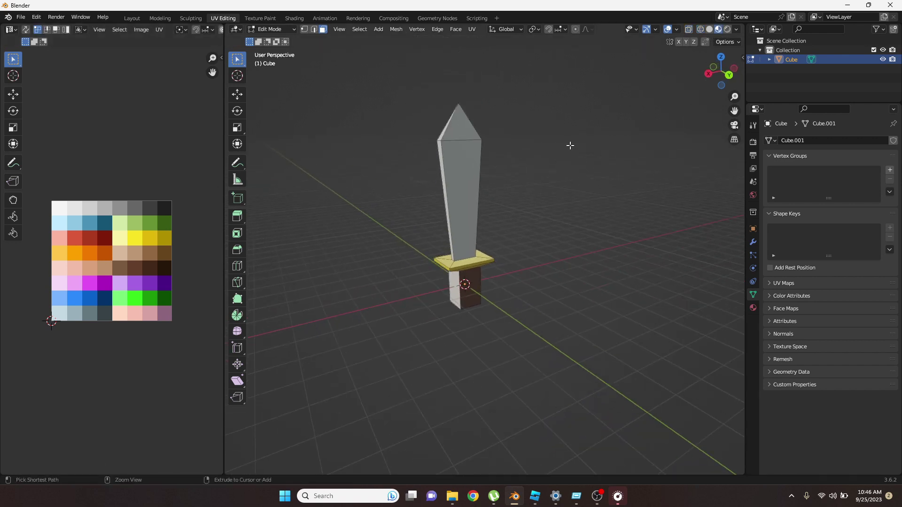
Step: Save the Blender project as a file named 'sw'
key(ctrl+s)
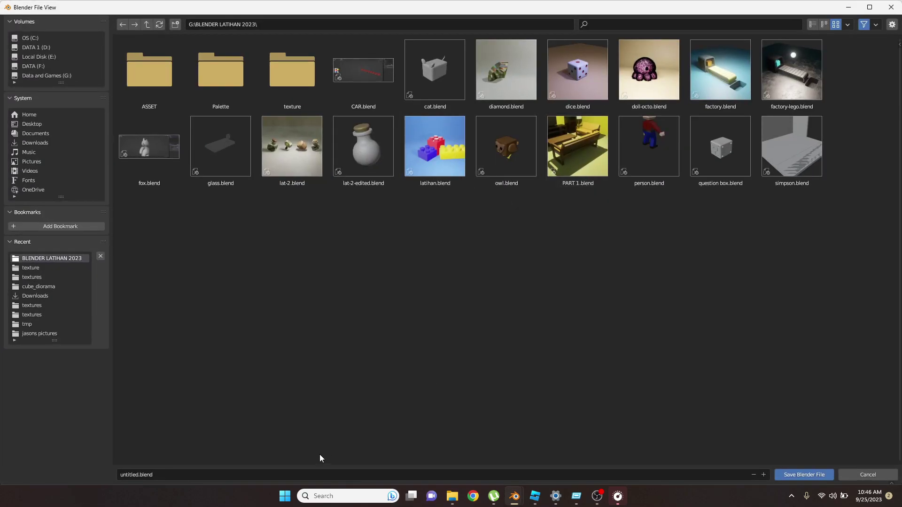
click(322, 474)
text(sw)
key(Return)
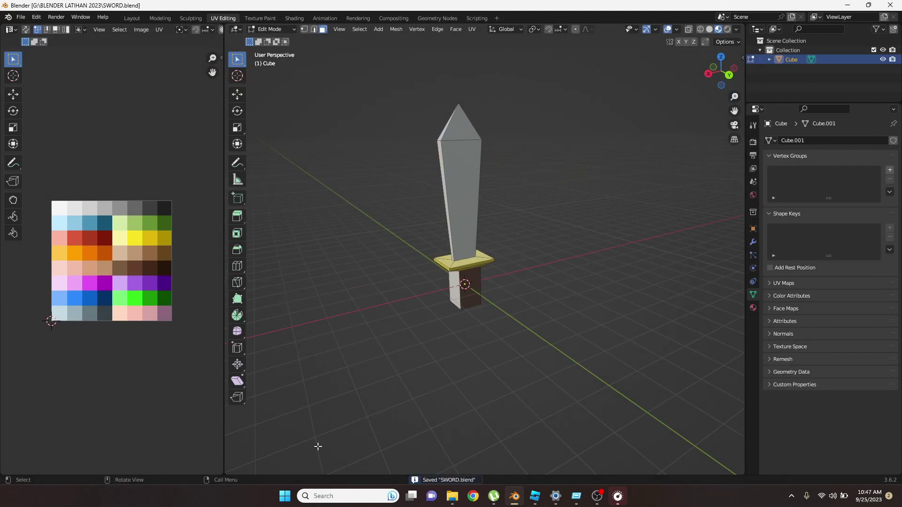
Step: Export the sword model in FBX format as SWORD2.fbx
click(22, 19)
mouse_move(37, 153)
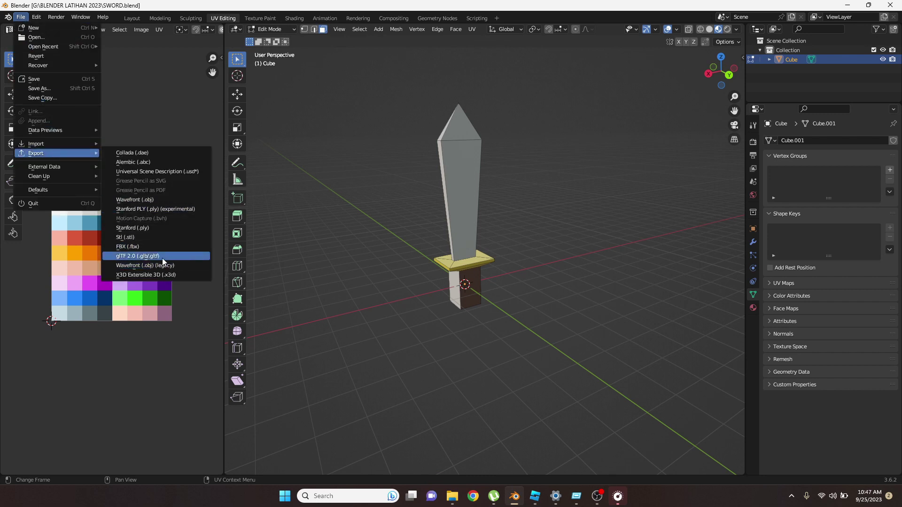
click(156, 246)
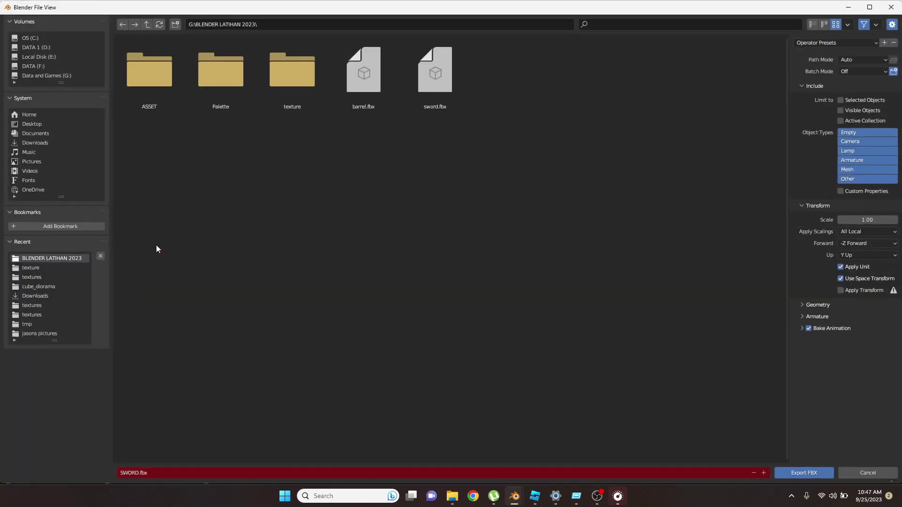
click(267, 472)
text(SWORD)
text(2)
key(Return)
key(Return)
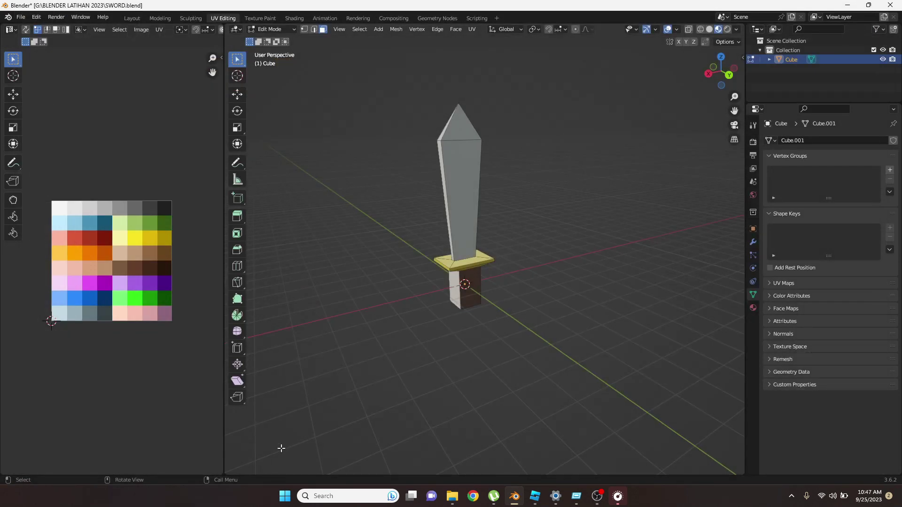
Step: Switch to Roblox Studio and hide the Output panel
click(535, 497)
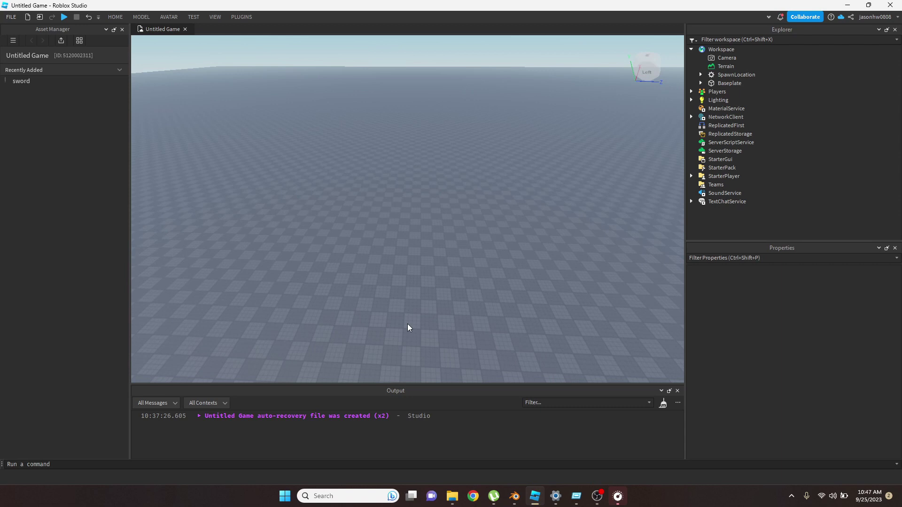
click(13, 17)
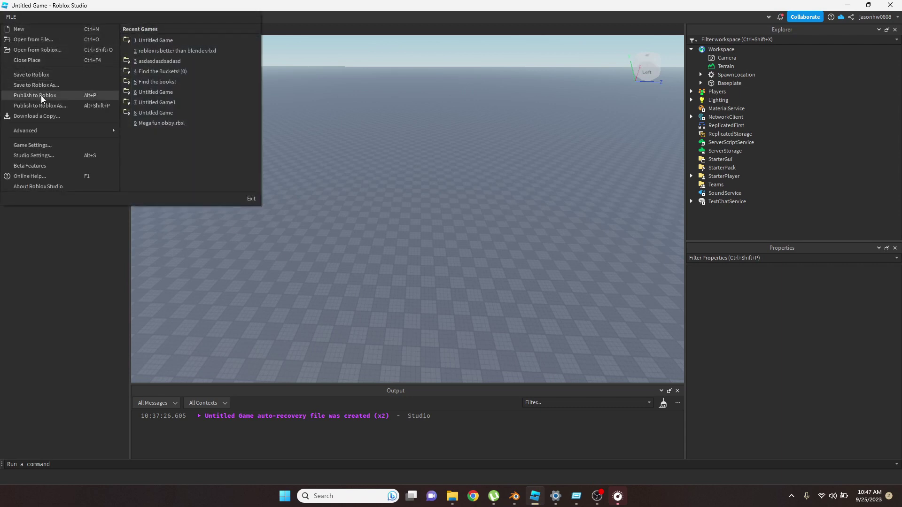
click(328, 176)
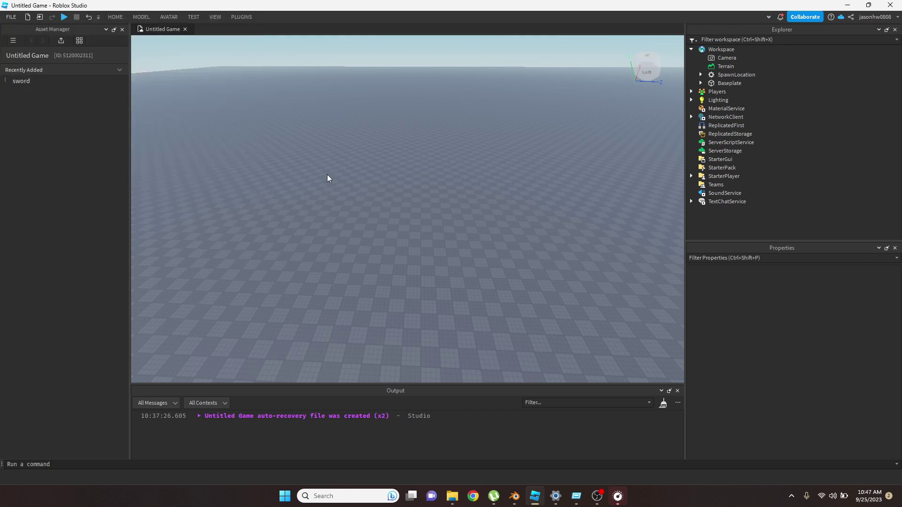
click(215, 17)
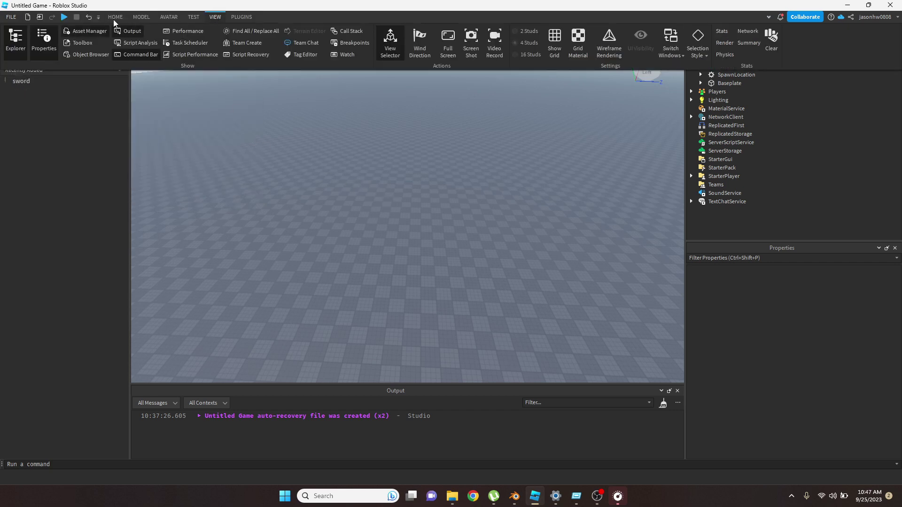
click(118, 30)
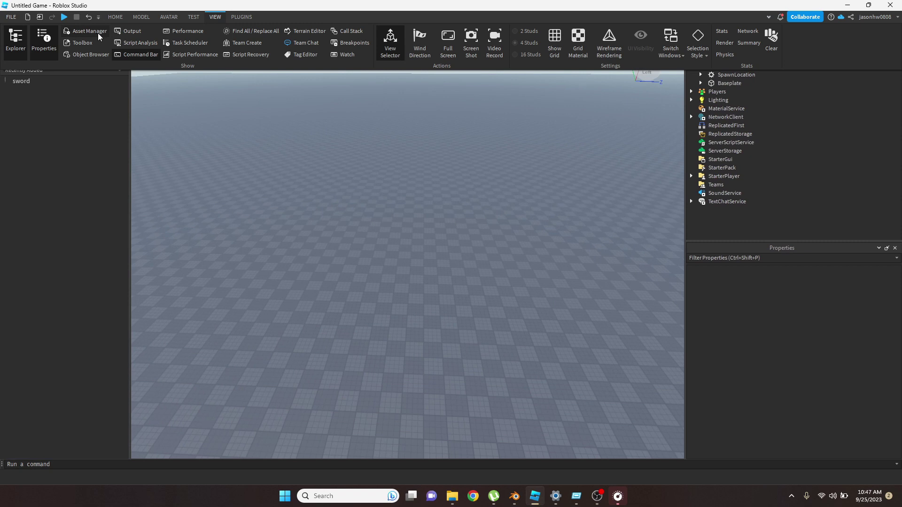
click(224, 120)
Step: Dismiss the sword asset's actions and create a new Baseplate place
right_click(43, 80)
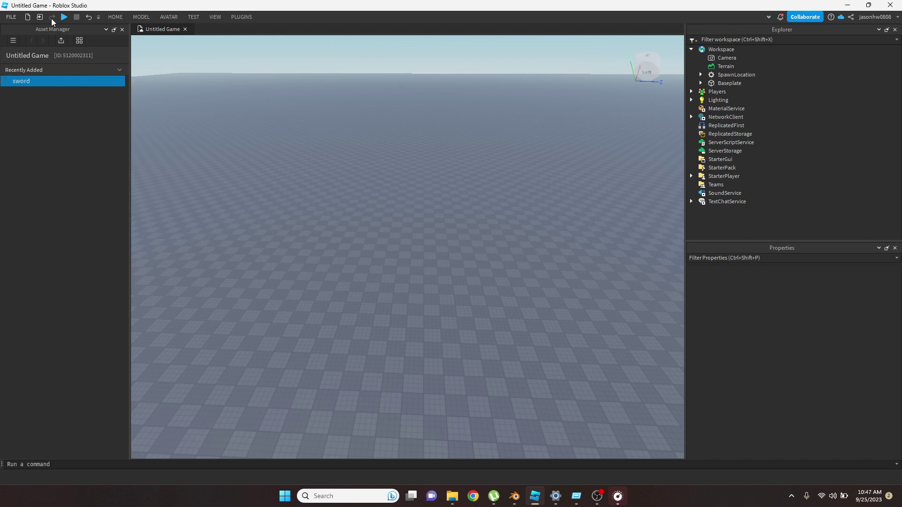
click(11, 17)
click(17, 30)
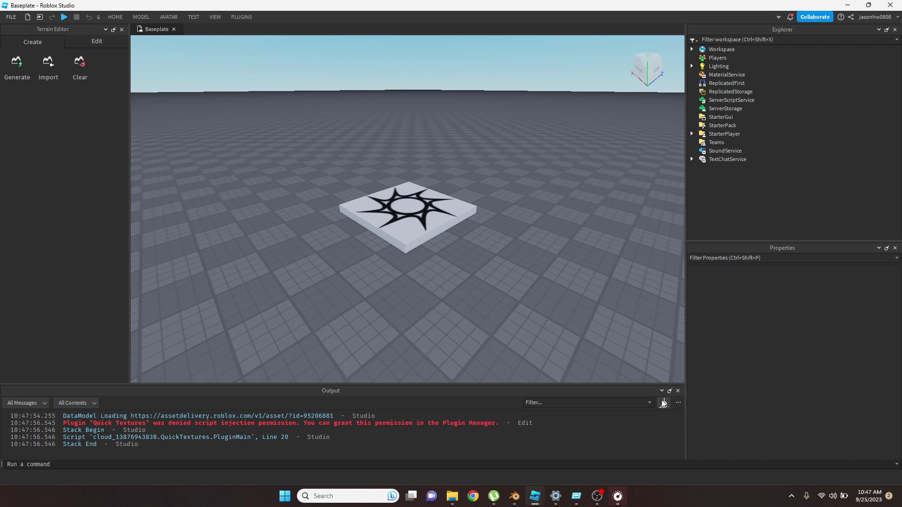
Step: Close the Output panel and show the Asset Manager
click(678, 391)
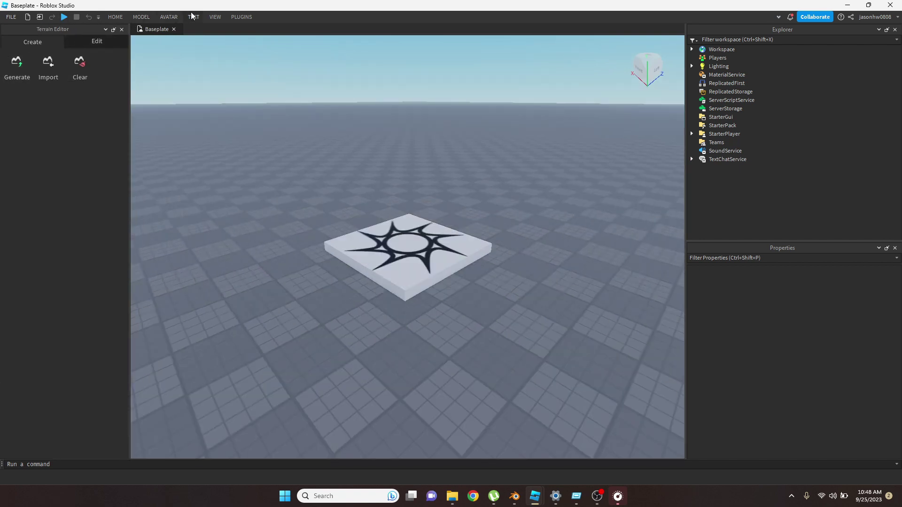
click(215, 17)
click(83, 32)
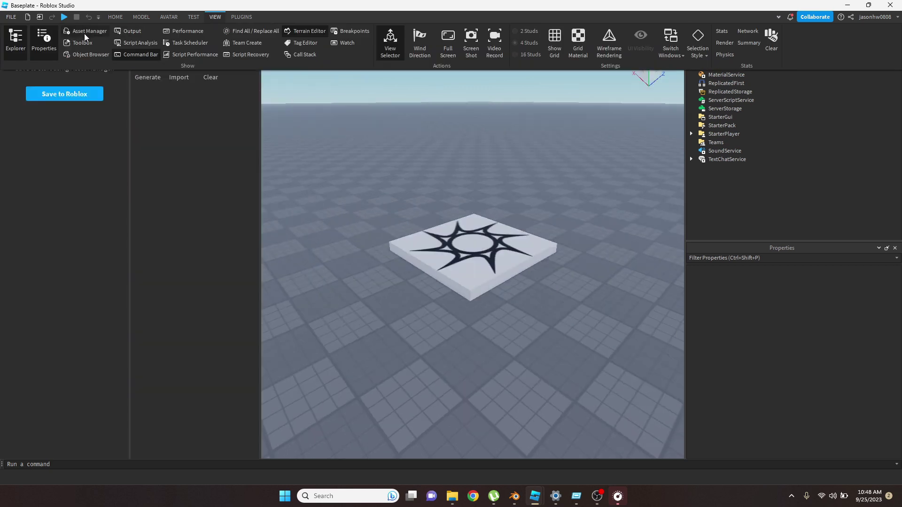
Step: Save the place to Roblox, replacing 'Untitled Game' with the name TEST SWORD
click(73, 100)
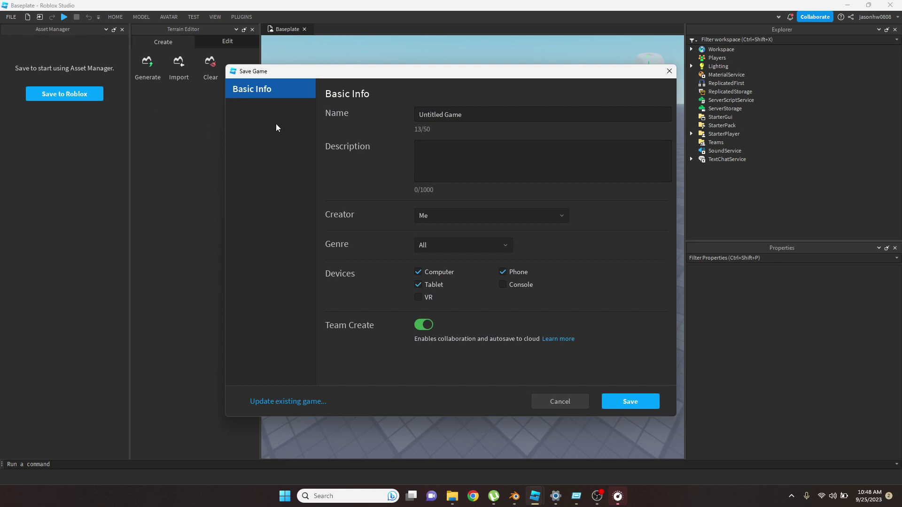
drag(477, 117, 399, 118)
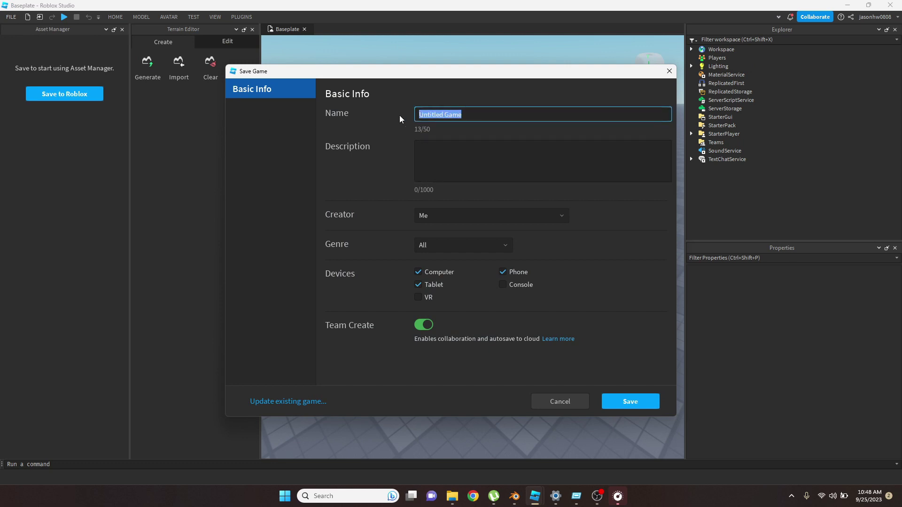
text(TE)
text(ST SWORD)
click(626, 400)
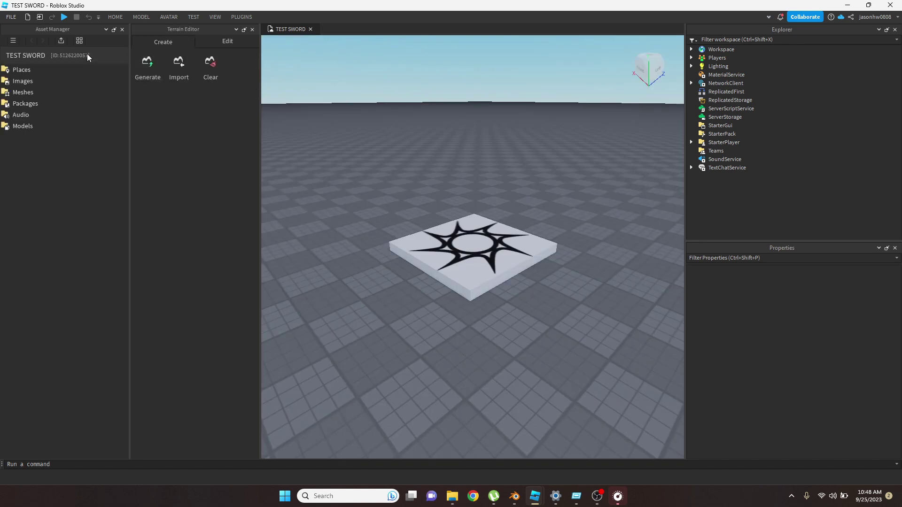
Step: Import SWORD2.fbx through the Asset Manager with default mesh settings
click(62, 41)
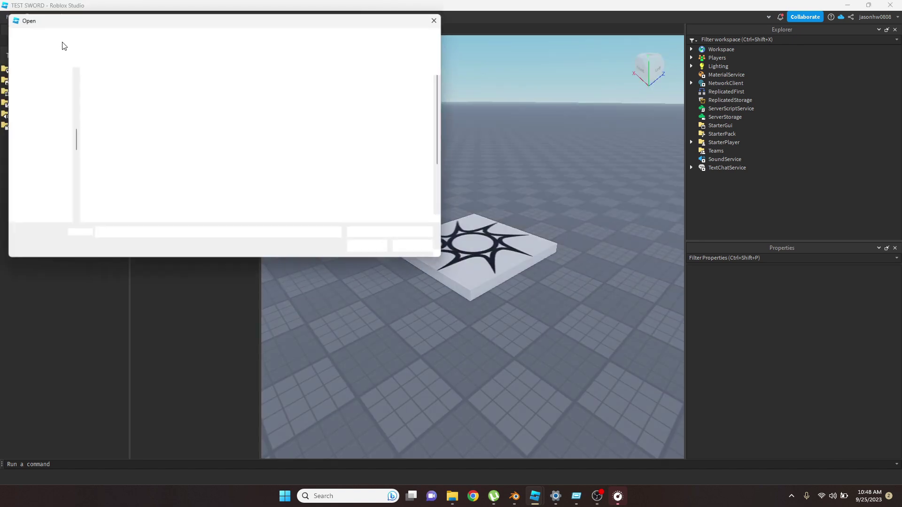
scroll(272, 182, down, 2)
click(261, 197)
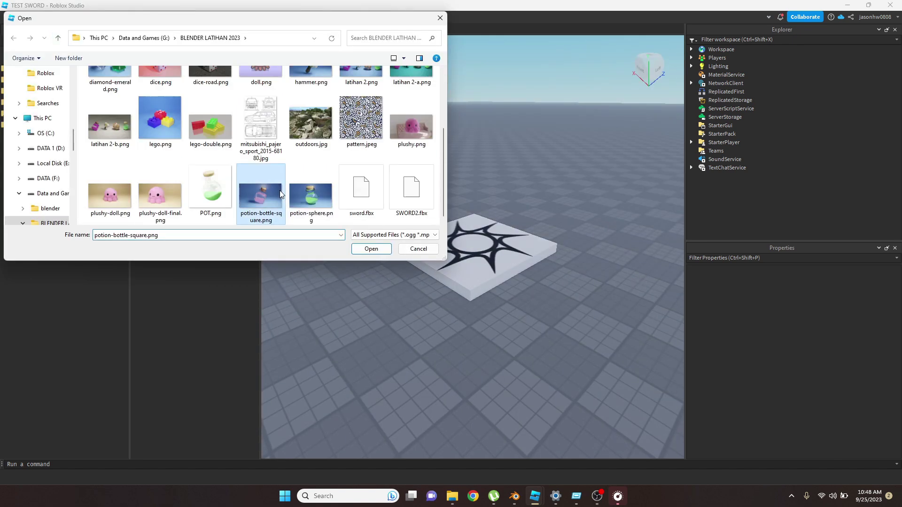
click(371, 193)
double_click(419, 192)
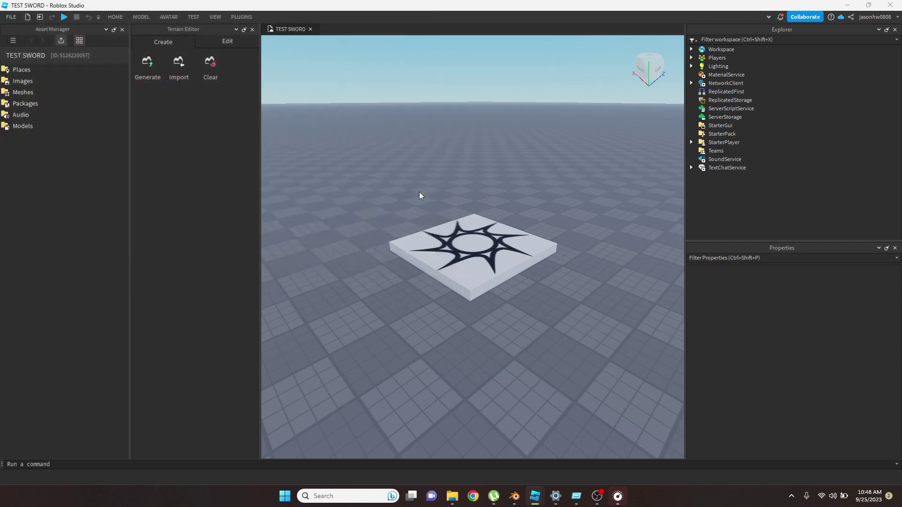
click(486, 274)
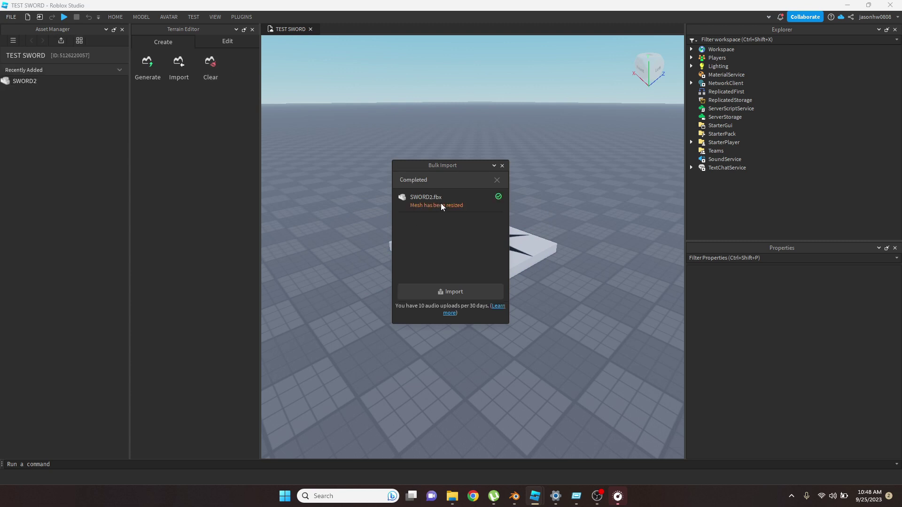
click(502, 165)
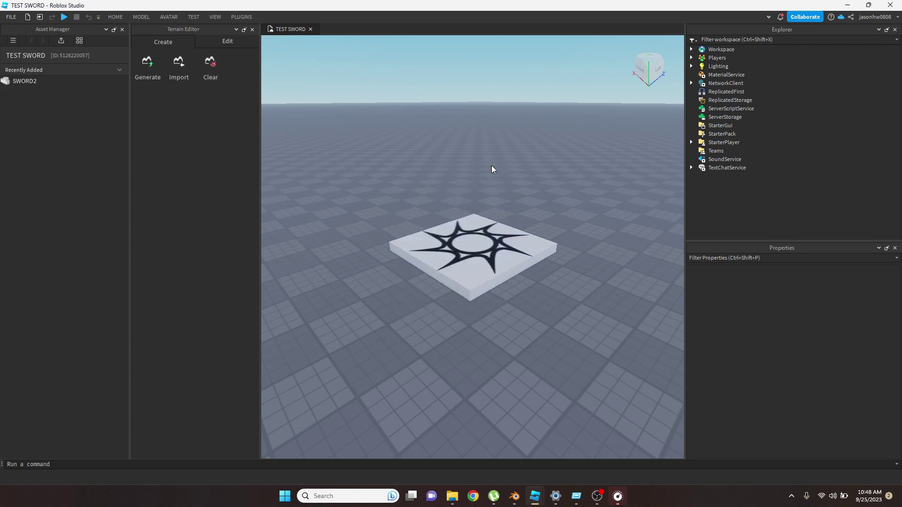
Step: Place the SWORD2 mesh in the workspace, inspect its white-and-green handle, and return to Blender
drag(30, 86, 406, 182)
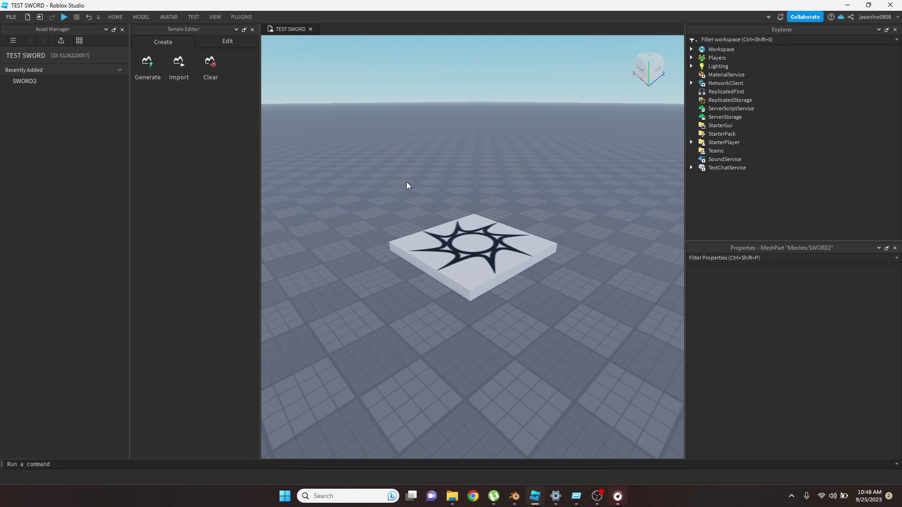
scroll(423, 223, down, 5)
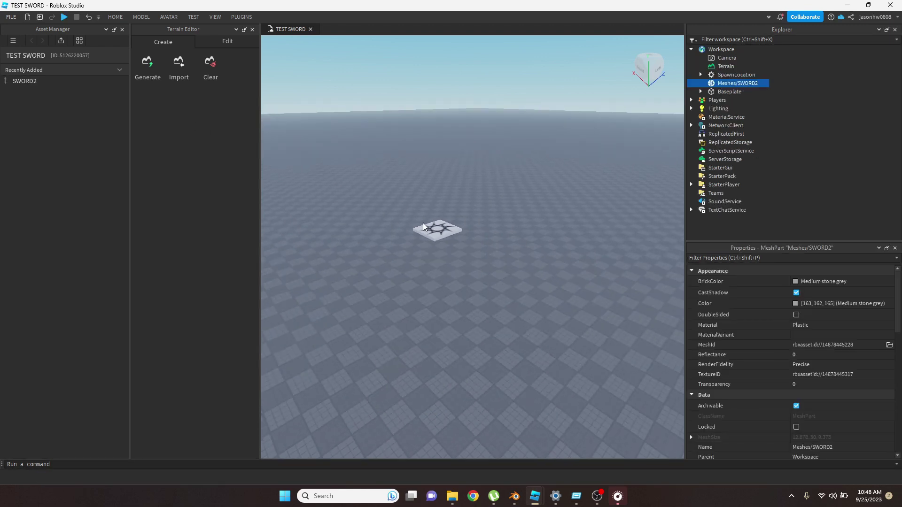
drag(422, 225, 343, 210)
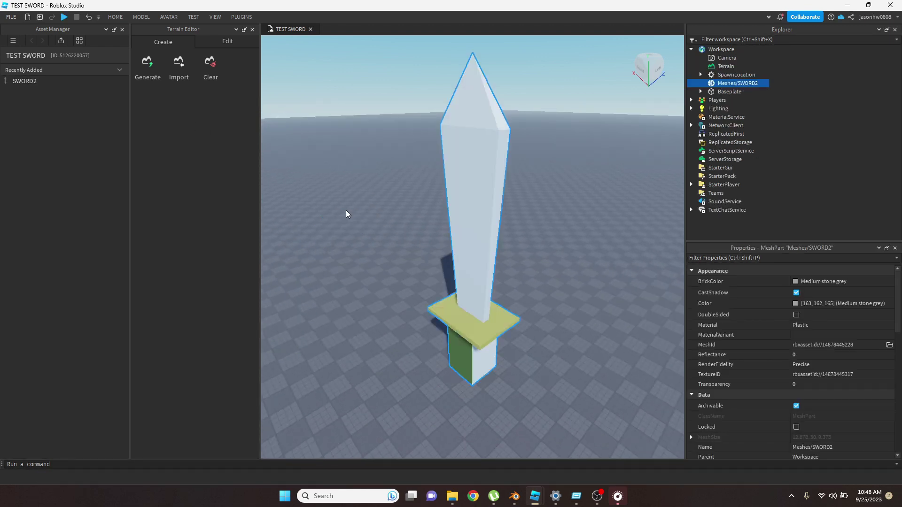
click(572, 263)
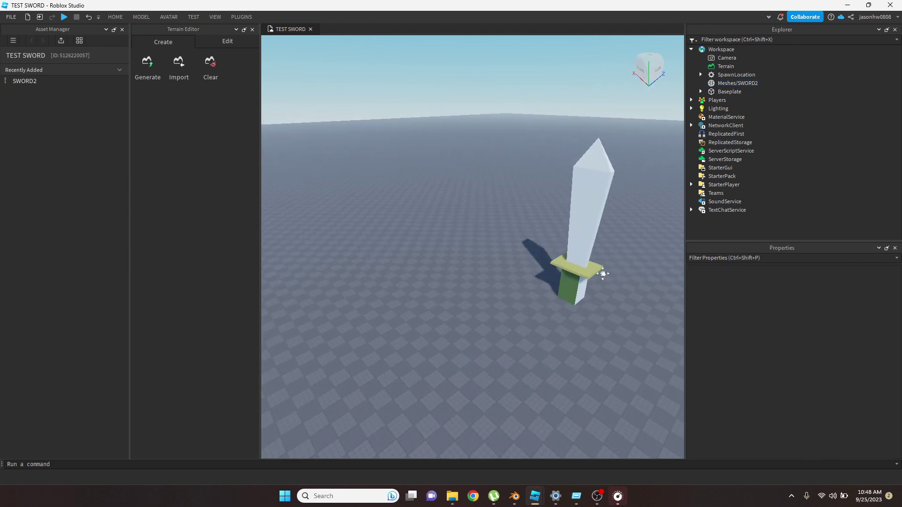
right_drag(571, 263, 493, 259)
click(611, 258)
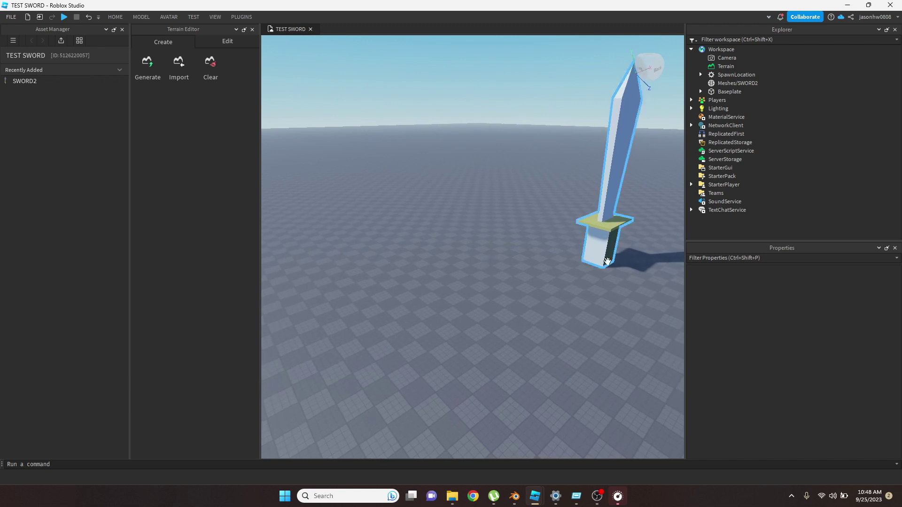
scroll(609, 259, down, 5)
mouse_move(612, 258)
right_down()
mouse_move(478, 241)
mouse_move(543, 261)
mouse_move(475, 241)
right_up()
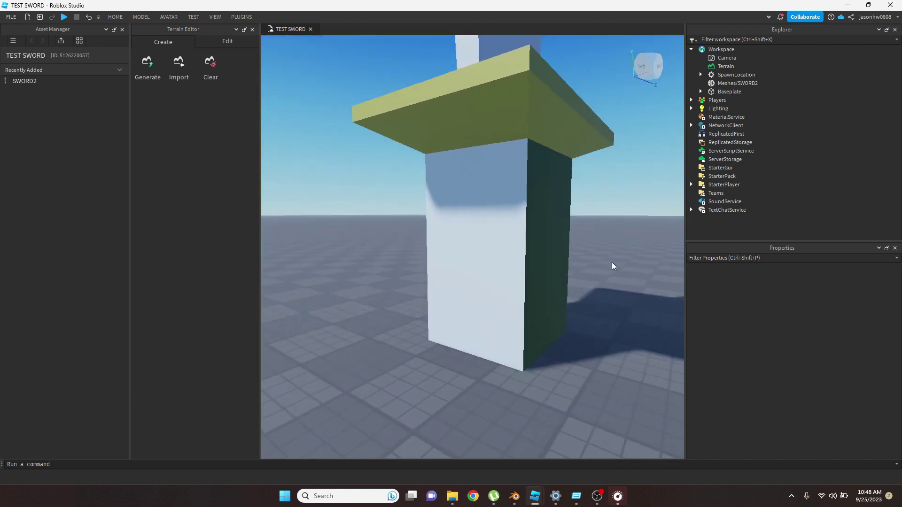
click(484, 245)
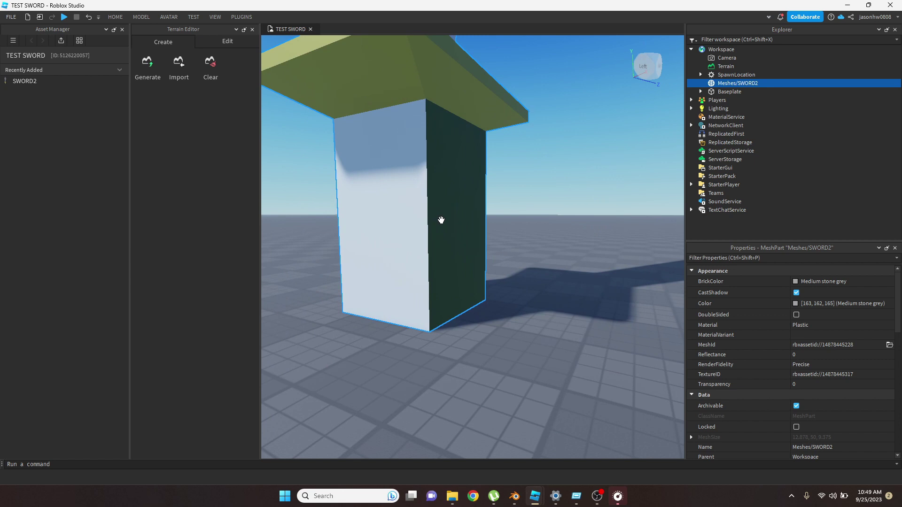
scroll(440, 221, down, 3)
scroll(440, 222, down, 2)
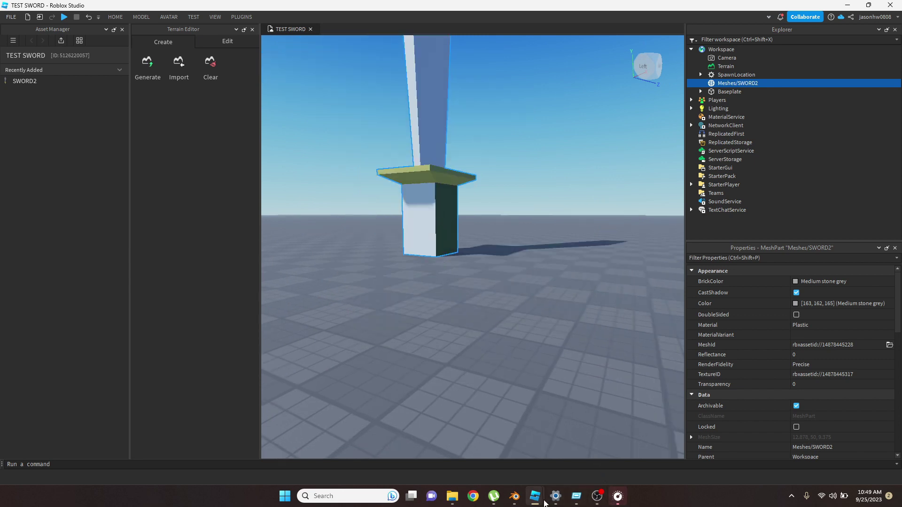
click(515, 496)
Step: Move the handle's UVs onto the brown palette swatch and check the brown handle
mouse_move(473, 332)
middle_down()
mouse_move(594, 286)
mouse_move(587, 298)
middle_up()
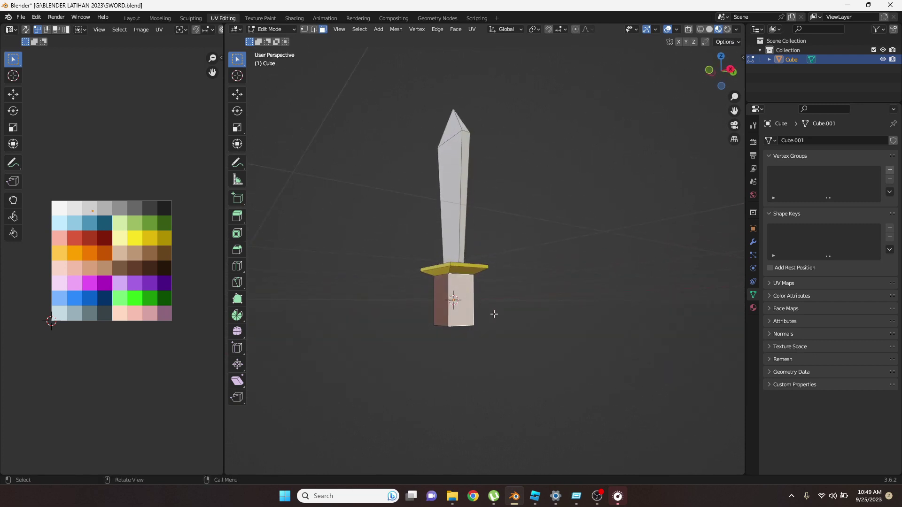
middle_drag(493, 311, 489, 314)
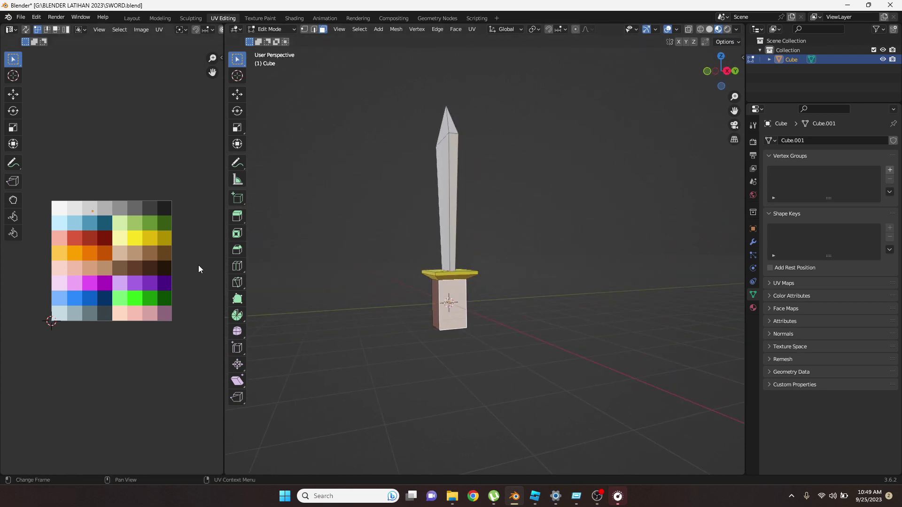
key(g)
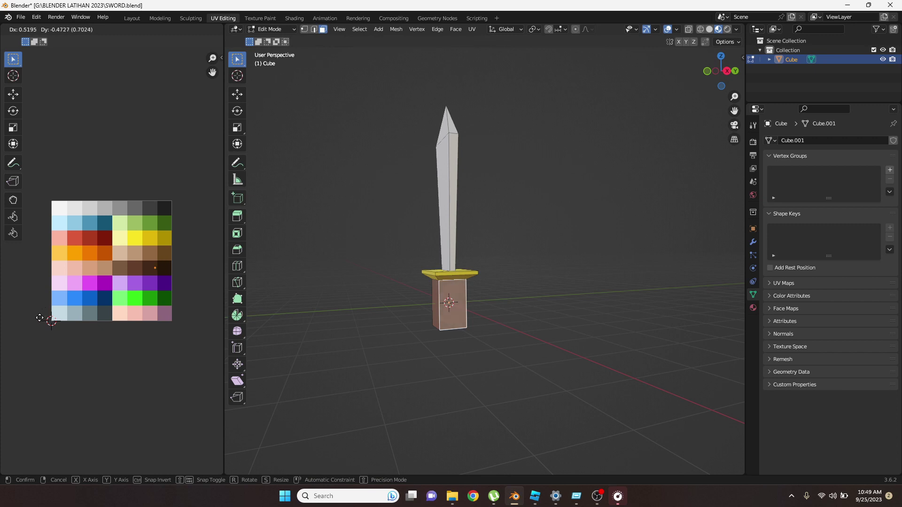
click(42, 317)
click(237, 347)
mouse_move(323, 358)
middle_down()
mouse_move(414, 356)
mouse_move(389, 373)
middle_up()
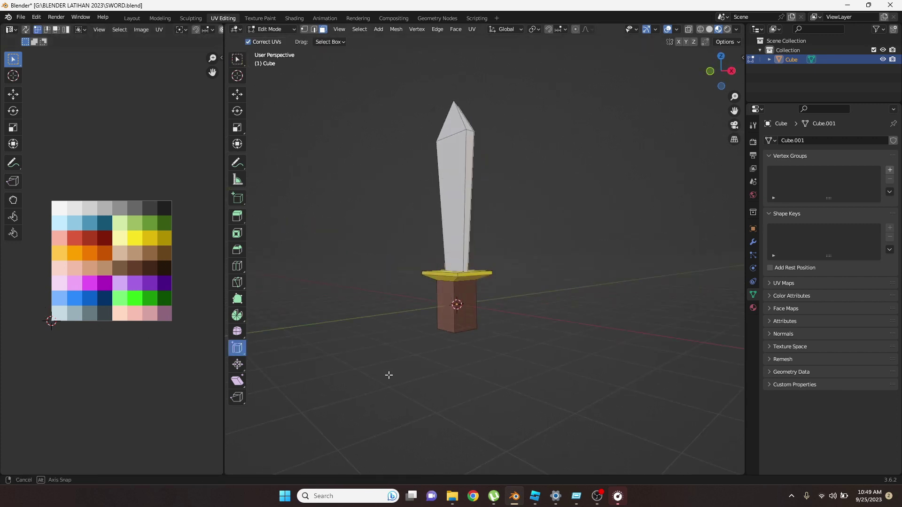
Step: Re-export the sword as FBX, overwriting SWORD2.fbx
click(20, 17)
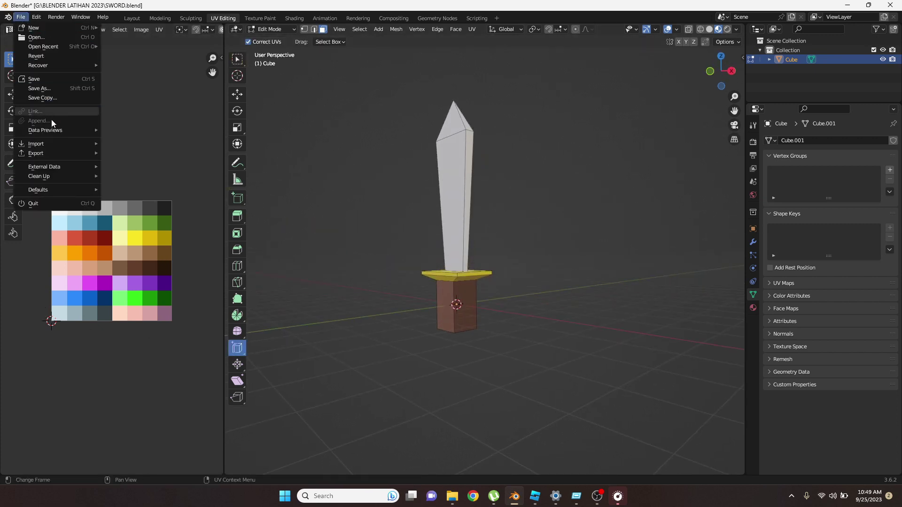
mouse_move(36, 153)
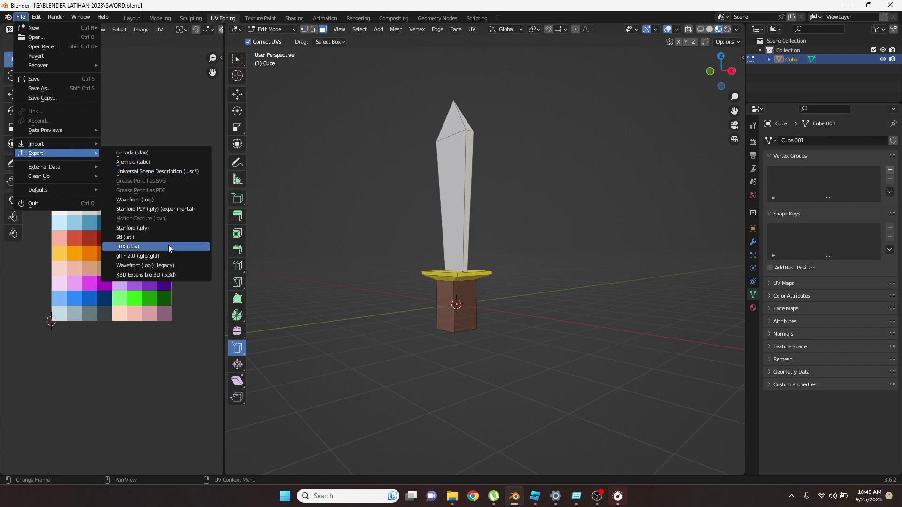
click(165, 245)
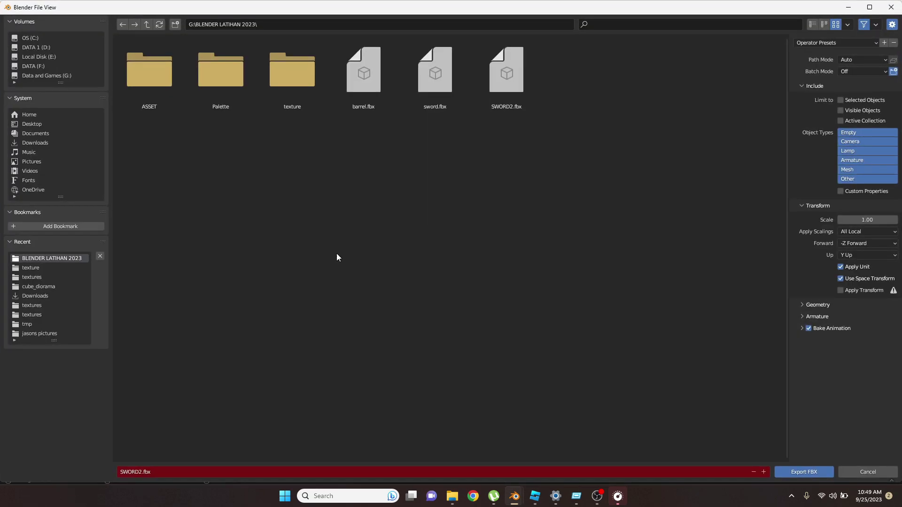
double_click(494, 76)
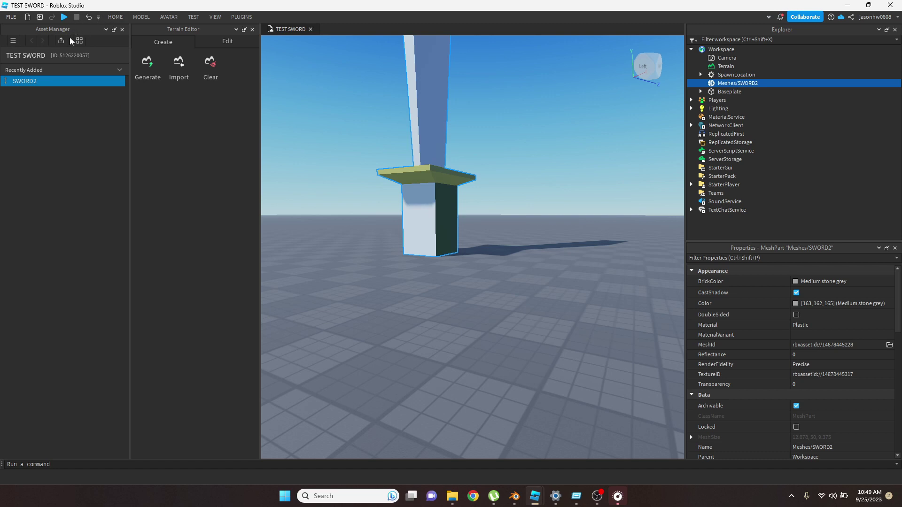
Step: Bulk-import the updated SWORD2.fbx and insert it into the workspace as Meshes/SWORD2 (1)
click(61, 41)
scroll(282, 141, down, 5)
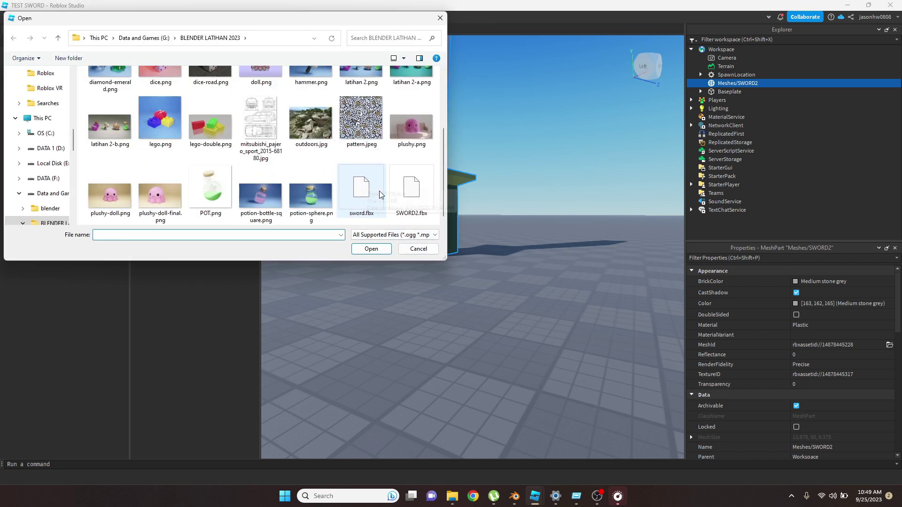
double_click(363, 192)
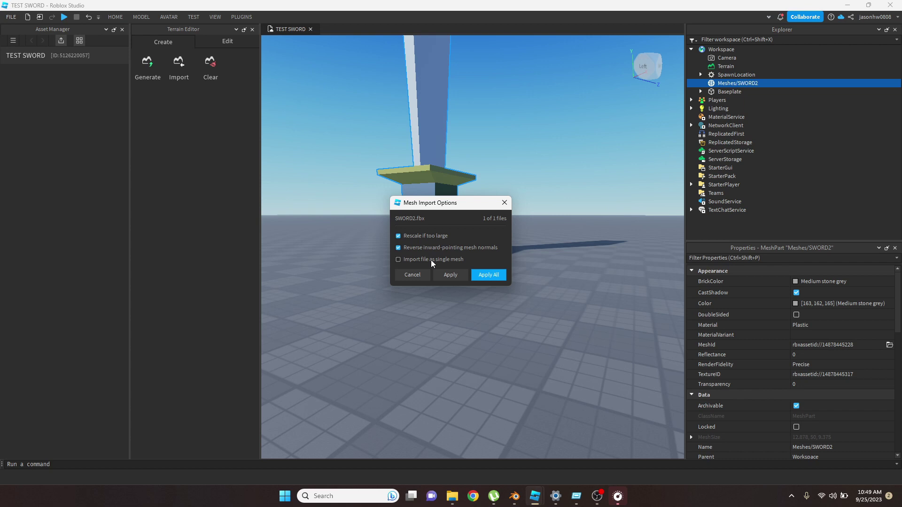
click(483, 276)
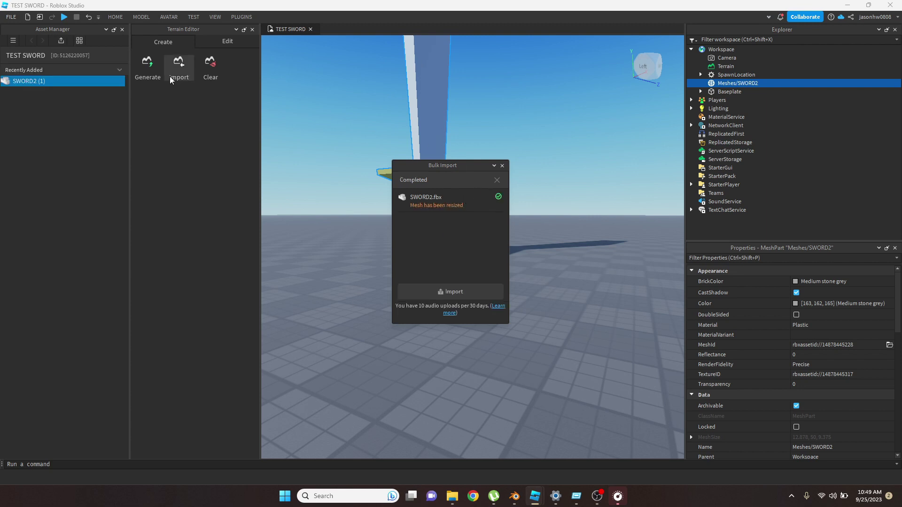
click(502, 166)
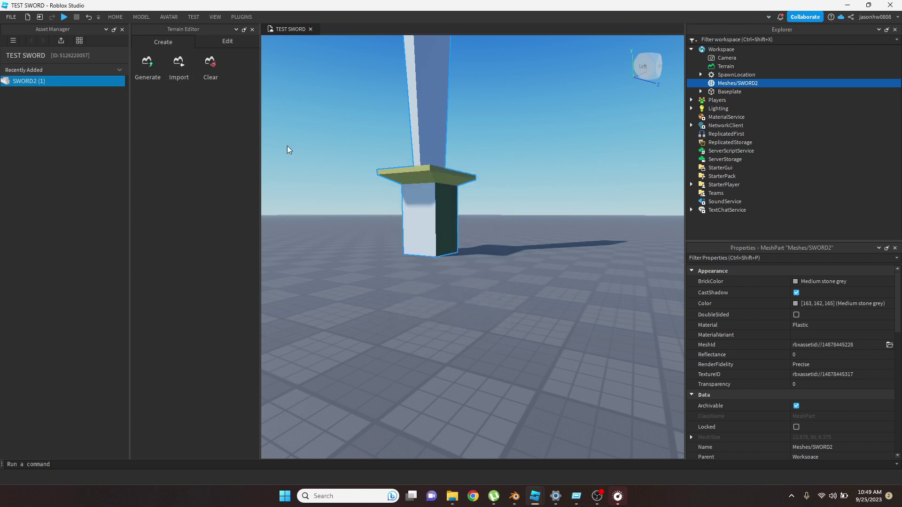
click(91, 83)
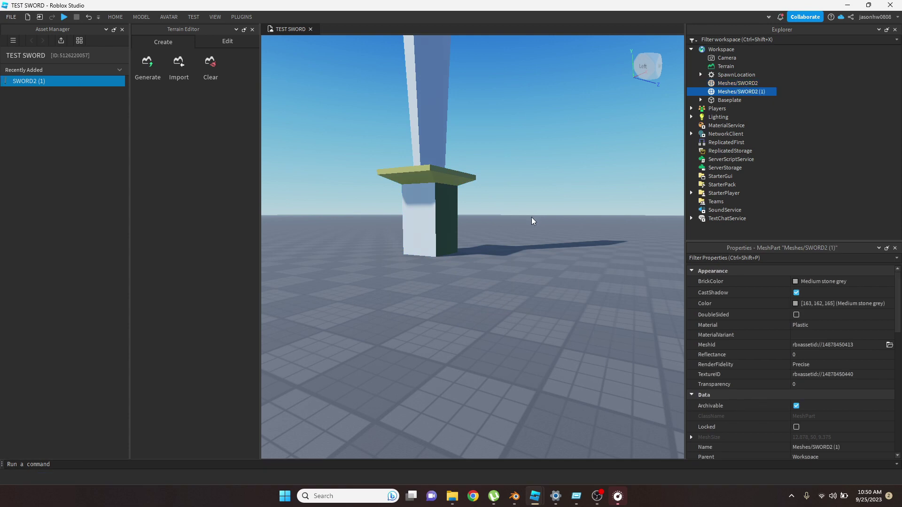
Step: Frame the new sword, move it beside the original, and compare both hilts
key(f)
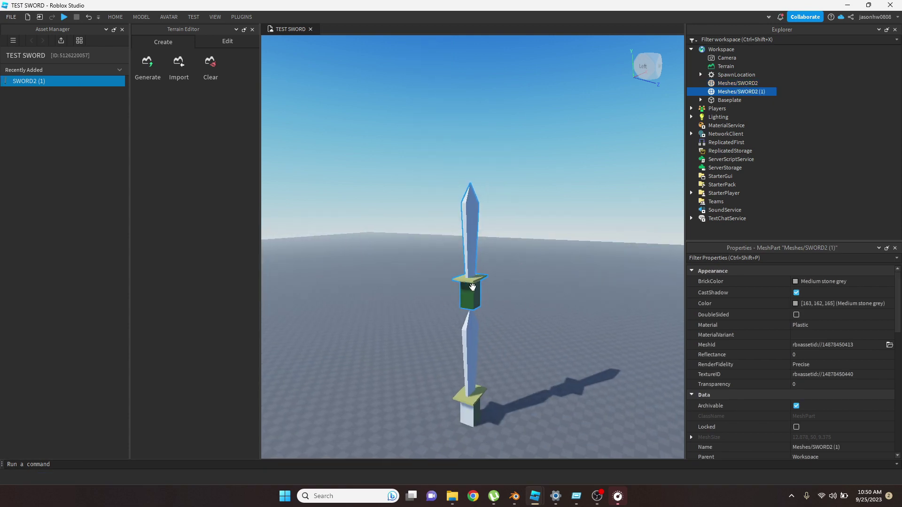
drag(472, 287, 517, 413)
scroll(540, 414, up, 2)
scroll(560, 411, up, 3)
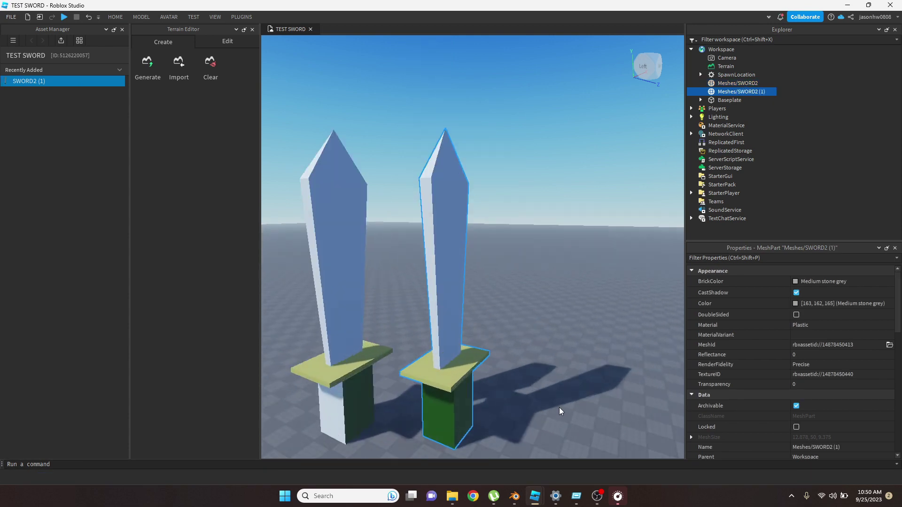
right_drag(560, 412, 625, 365)
scroll(608, 318, up, 3)
scroll(615, 322, down, 5)
scroll(608, 321, up, 5)
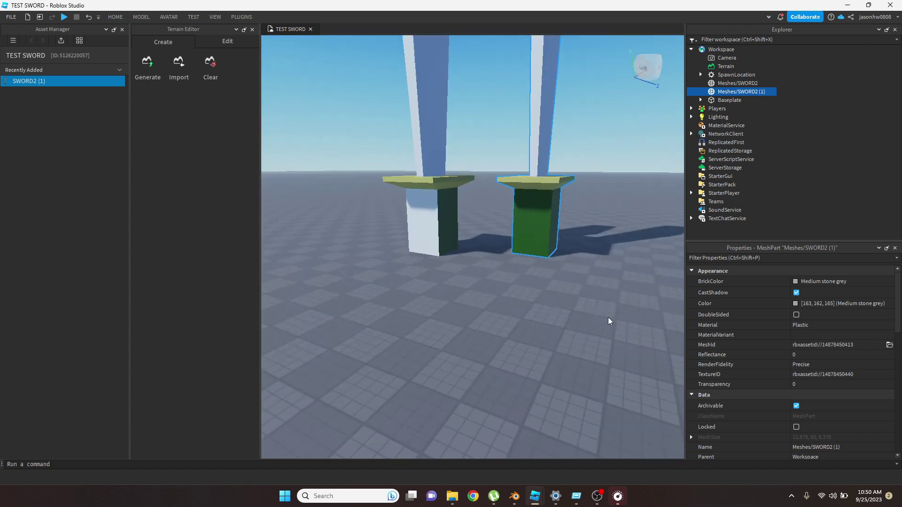
right_drag(608, 284, 529, 306)
scroll(540, 301, down, 5)
scroll(539, 299, up, 4)
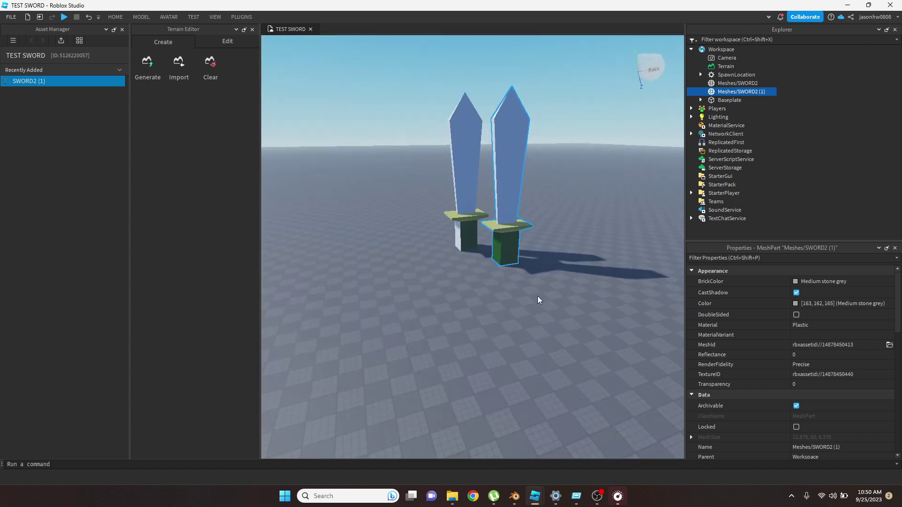
scroll(554, 287, up, 2)
scroll(571, 268, up, 2)
scroll(516, 273, up, 2)
scroll(505, 276, up, 2)
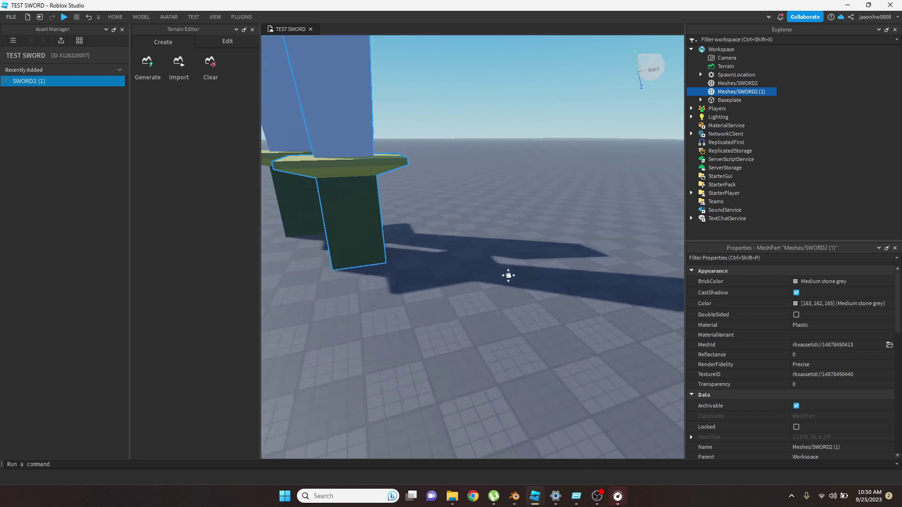
scroll(509, 275, down, 4)
scroll(572, 260, up, 4)
Step: Delete the old wrongly coloured SWORD2 and inspect the remaining sword
click(557, 276)
click(544, 205)
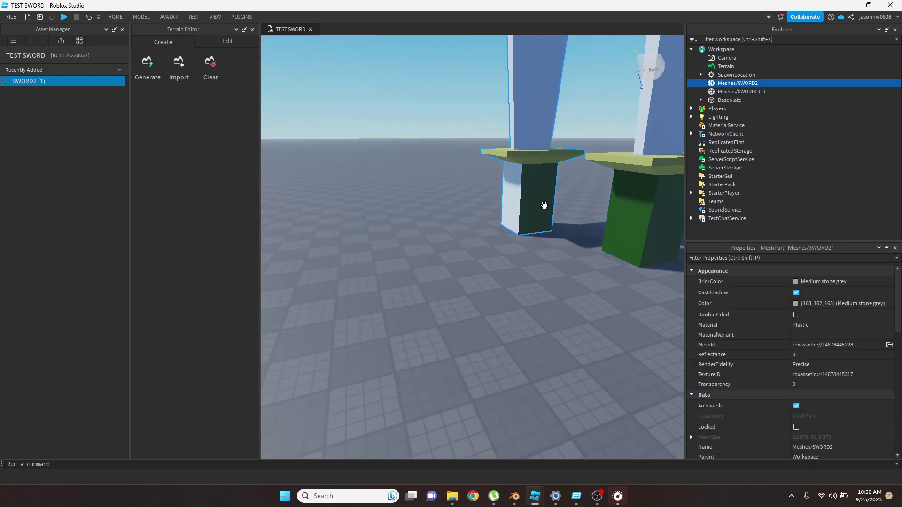
key(Delete)
scroll(559, 235, down, 3)
scroll(653, 188, up, 3)
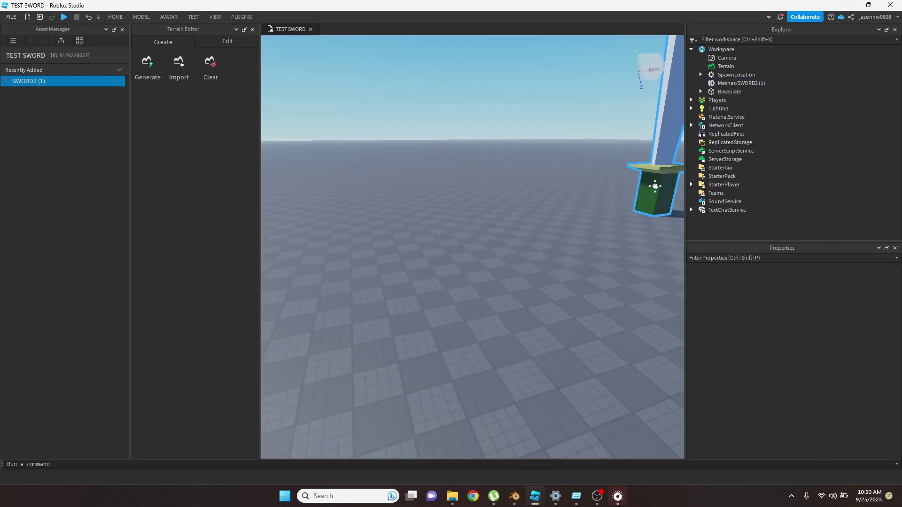
scroll(591, 217, down, 2)
middle_drag(591, 217, 566, 233)
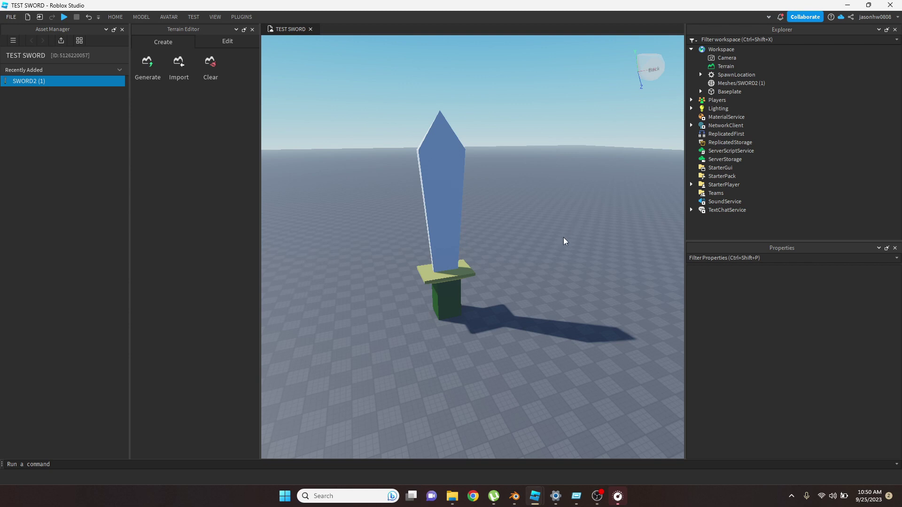
scroll(546, 295, up, 3)
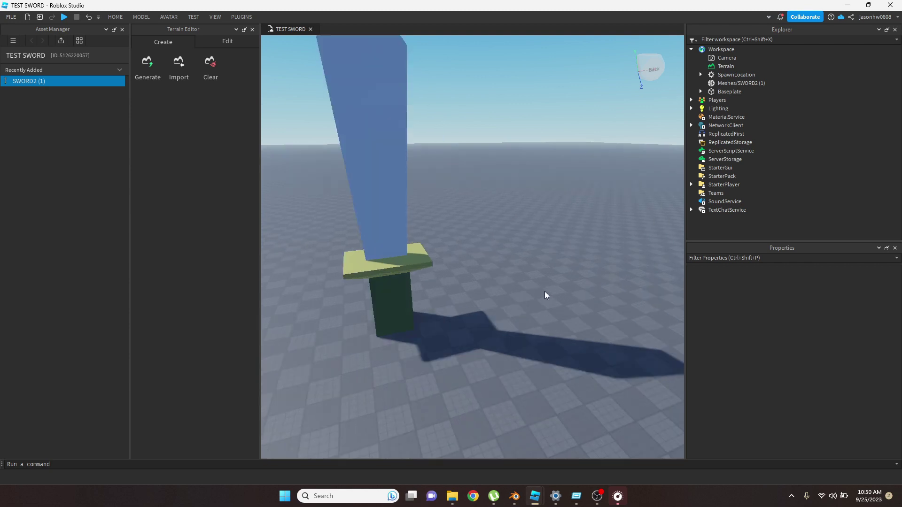
right_drag(544, 298, 566, 282)
scroll(565, 282, down, 3)
scroll(398, 282, up, 2)
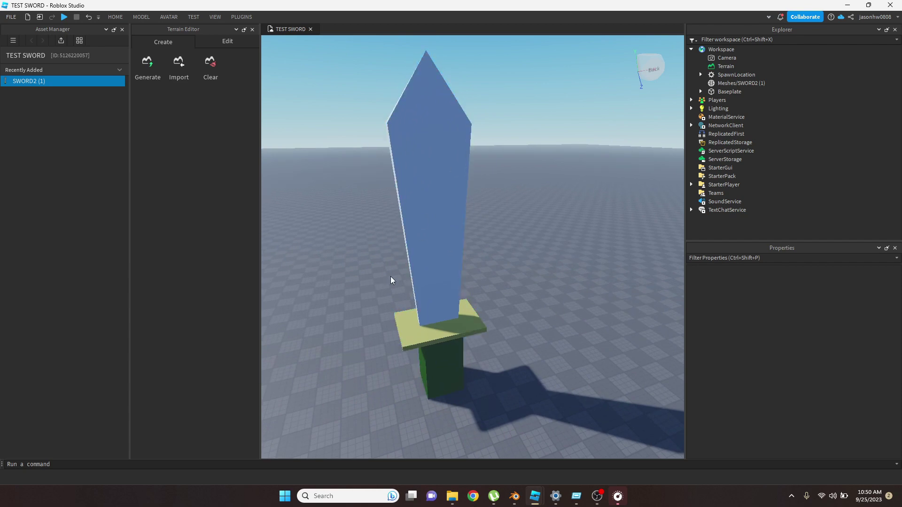